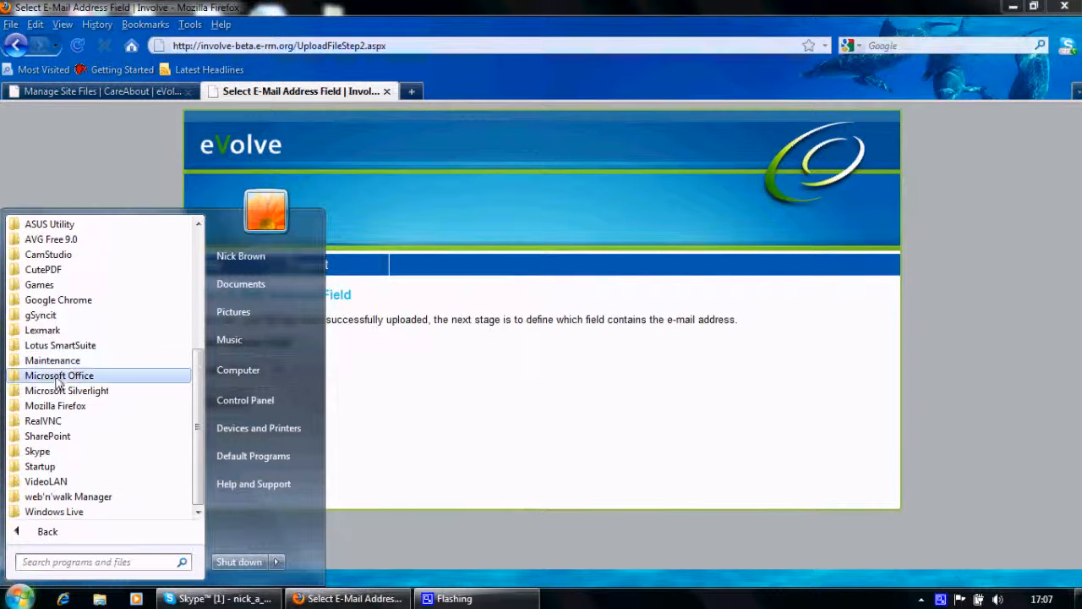
# - Launch Microsoft Excel 2010 and open the recent workbook "20101207email test" from the Desktop
pyautogui.click(61, 376)
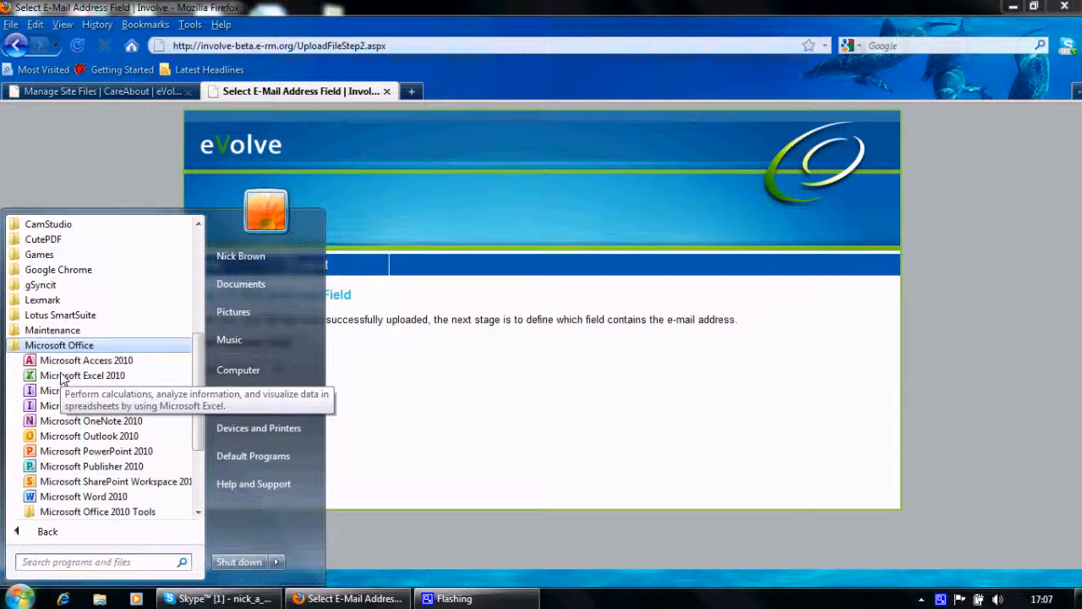
pyautogui.click(72, 376)
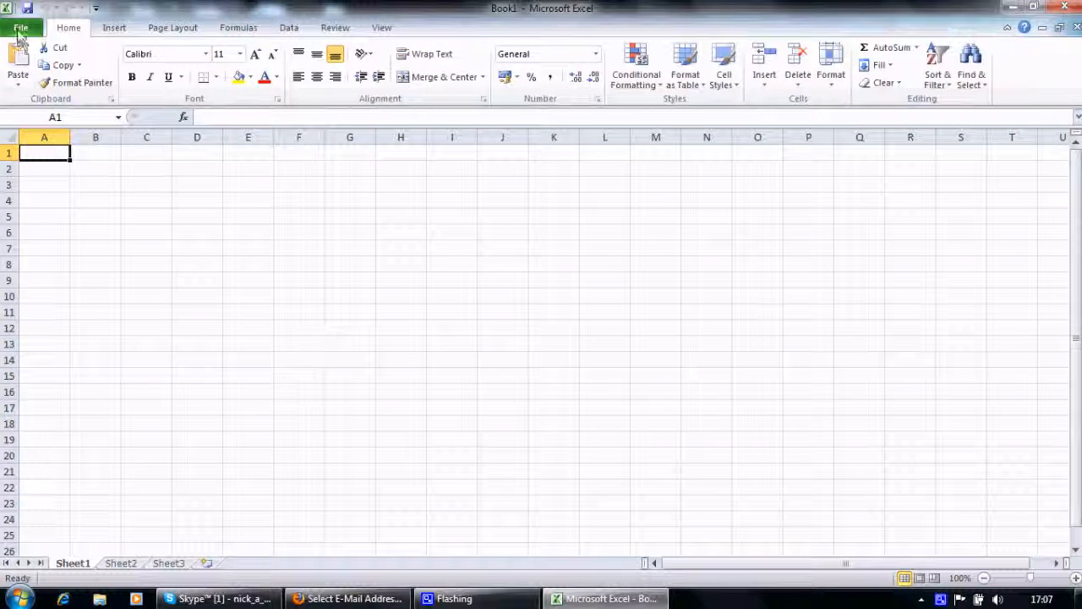
pyautogui.click(19, 30)
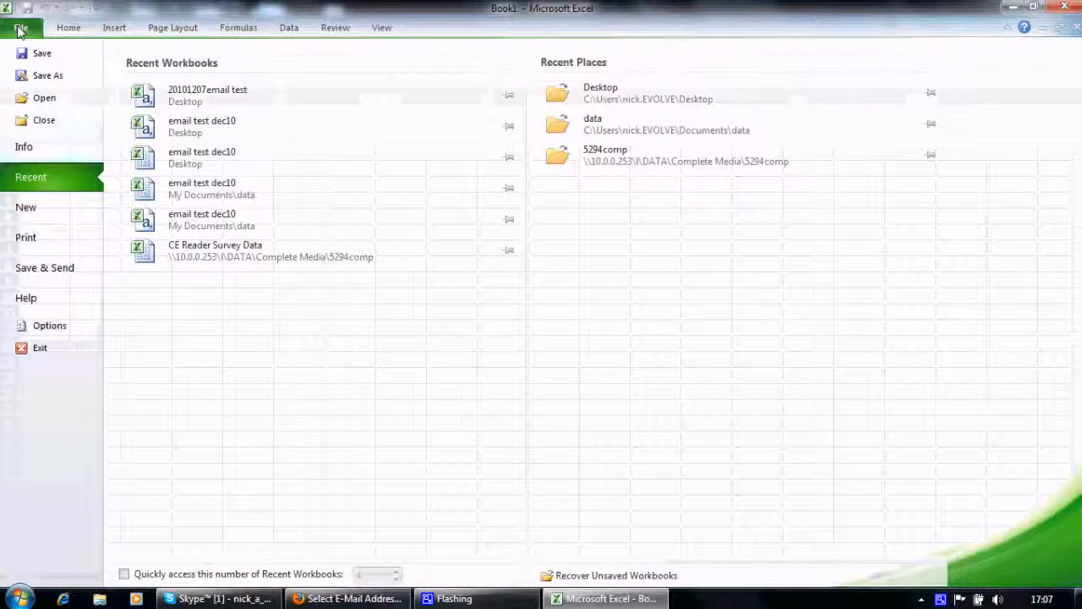
pyautogui.click(207, 97)
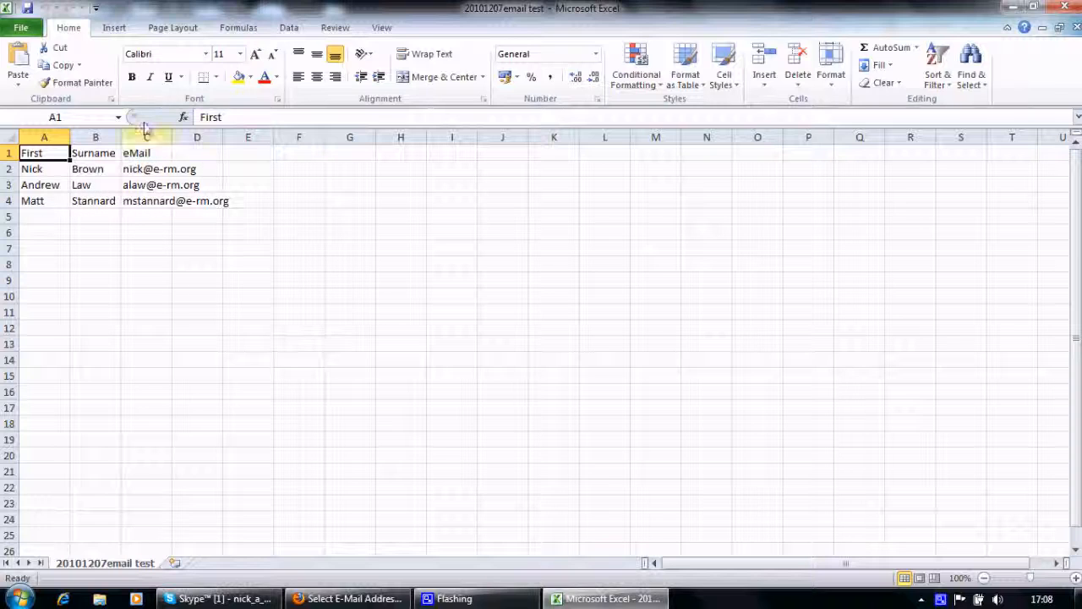
# - Save the workbook as CSV (Comma delimited) over the existing "20101207email test" file, keeping that format, and close Excel
pyautogui.click(22, 31)
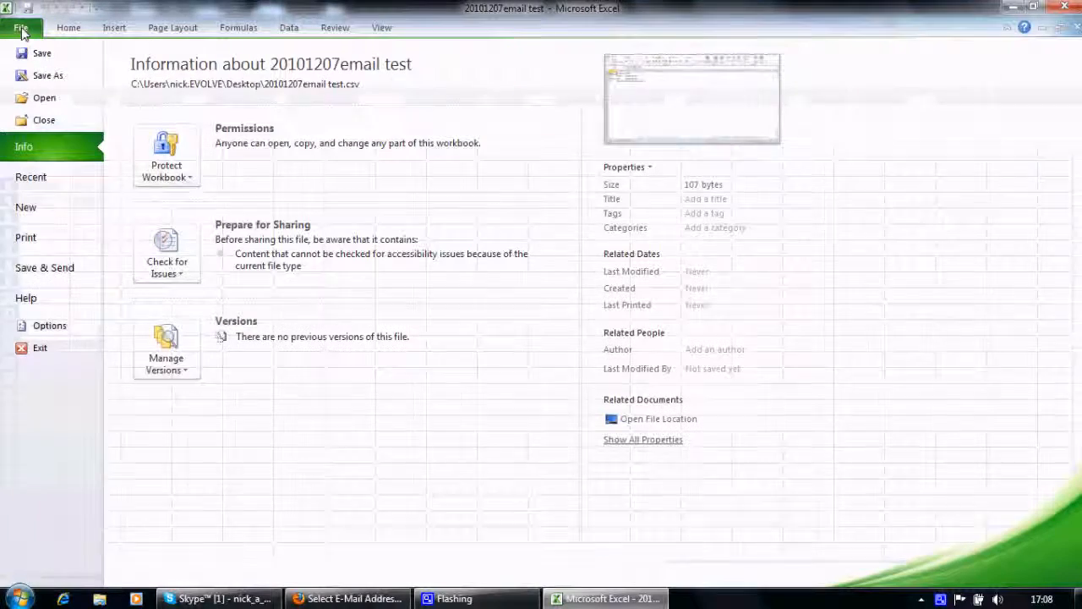
pyautogui.click(44, 77)
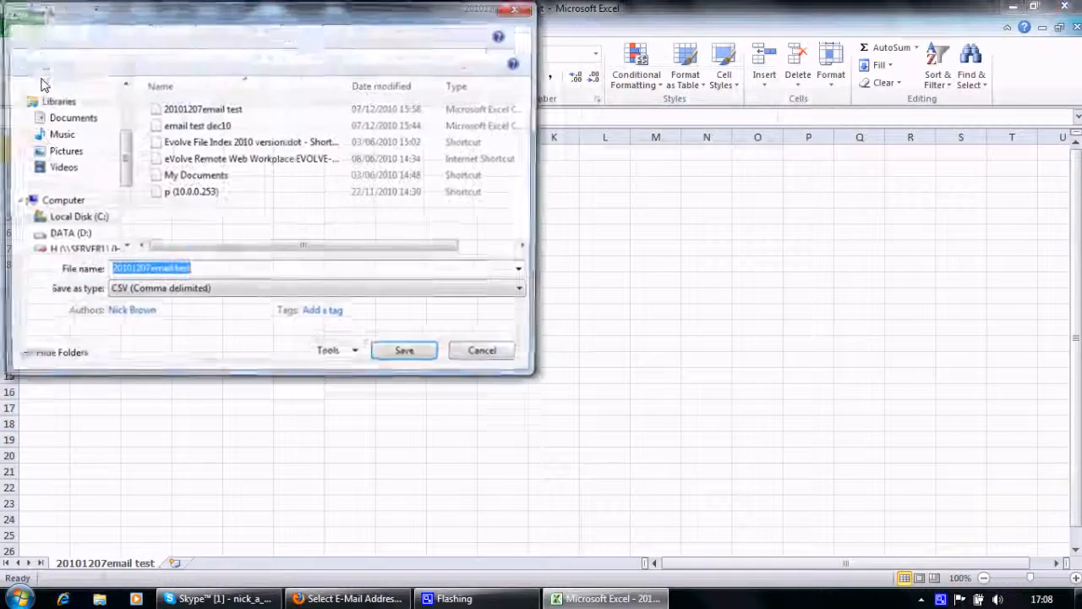
pyautogui.click(525, 292)
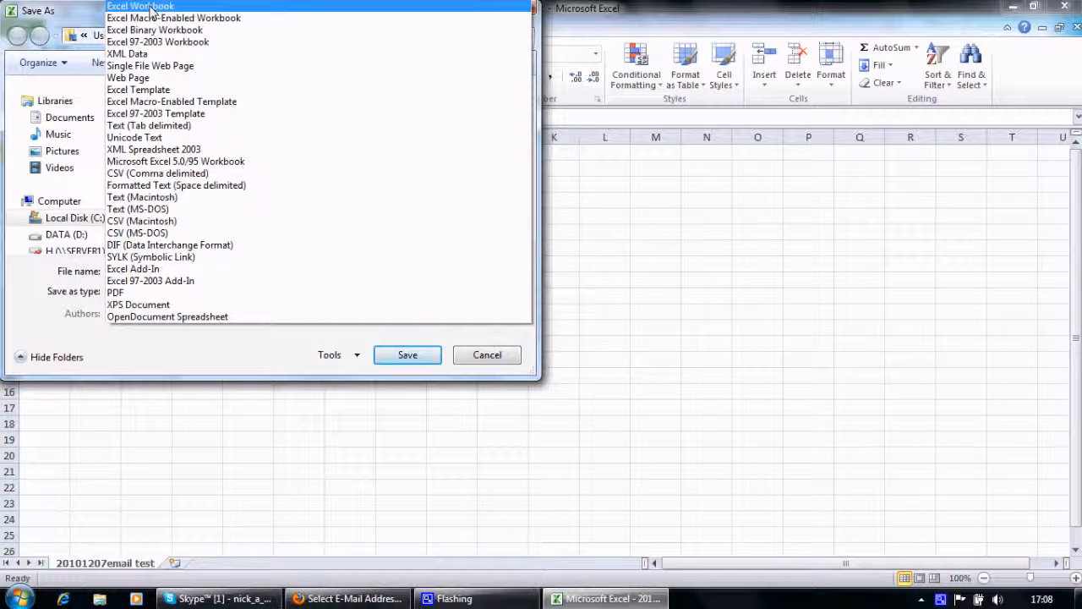
pyautogui.click(152, 175)
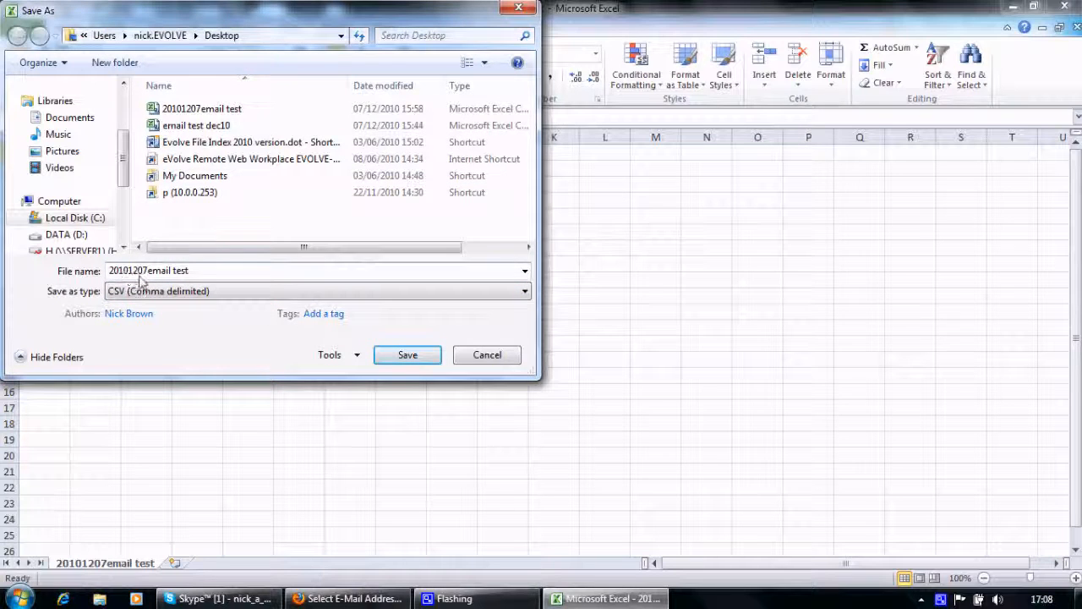
pyautogui.click(408, 355)
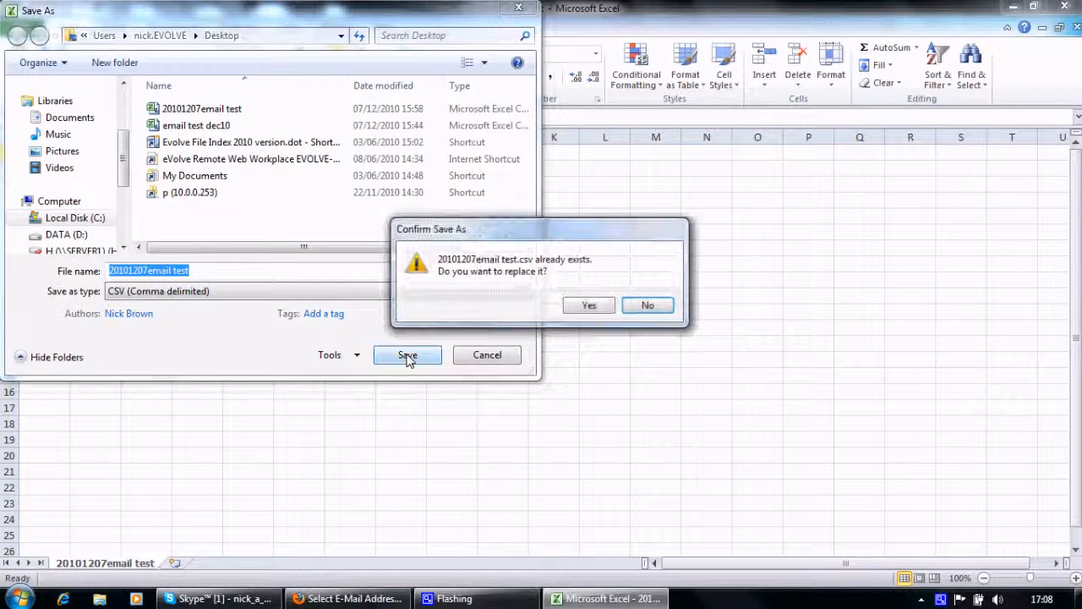
pyautogui.click(590, 310)
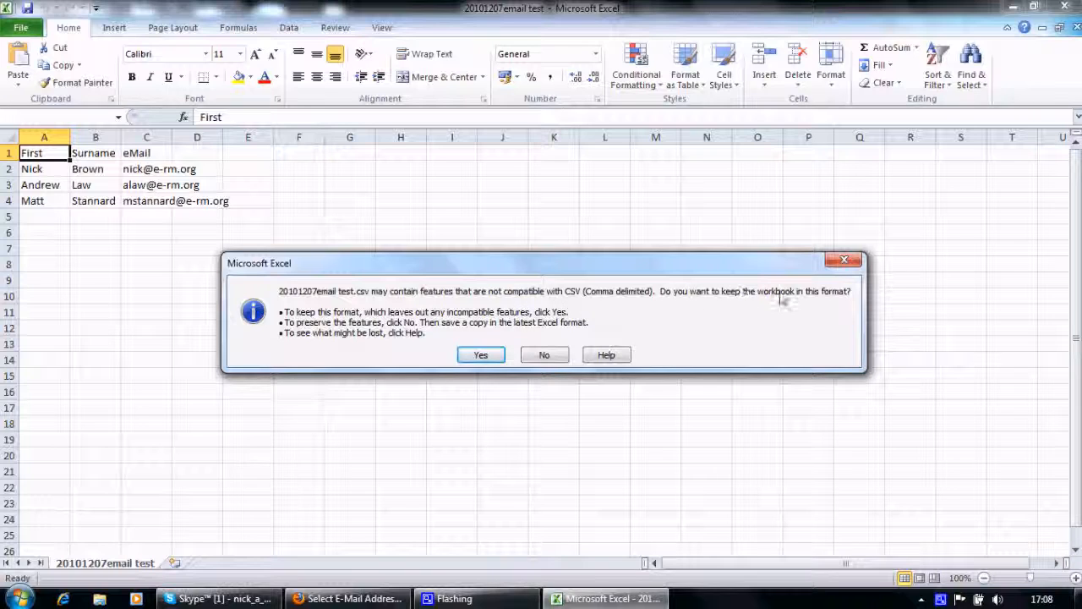
pyautogui.click(480, 356)
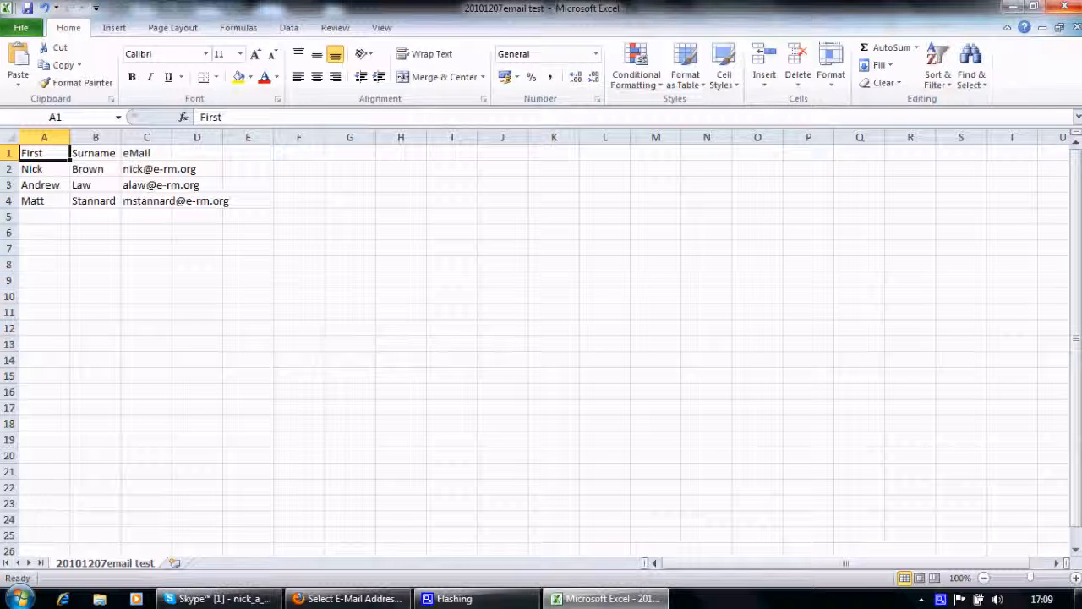
pyautogui.click(1065, 8)
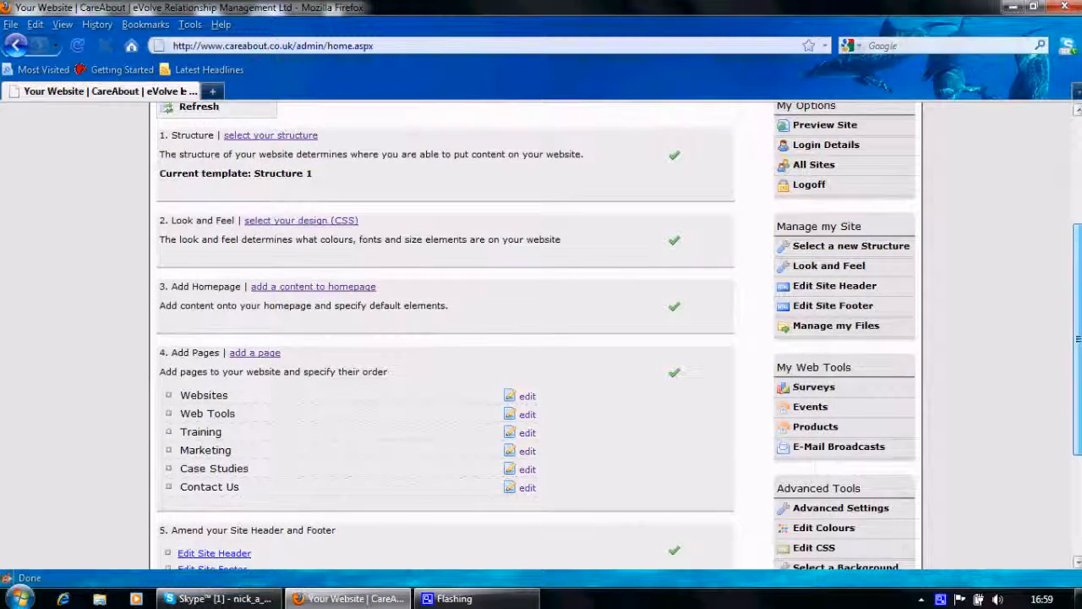
# - From the CareAbout site administration in Firefox, open E-Mail Broadcasts and start a new broadcast
pyautogui.scroll(1, 843, 385)
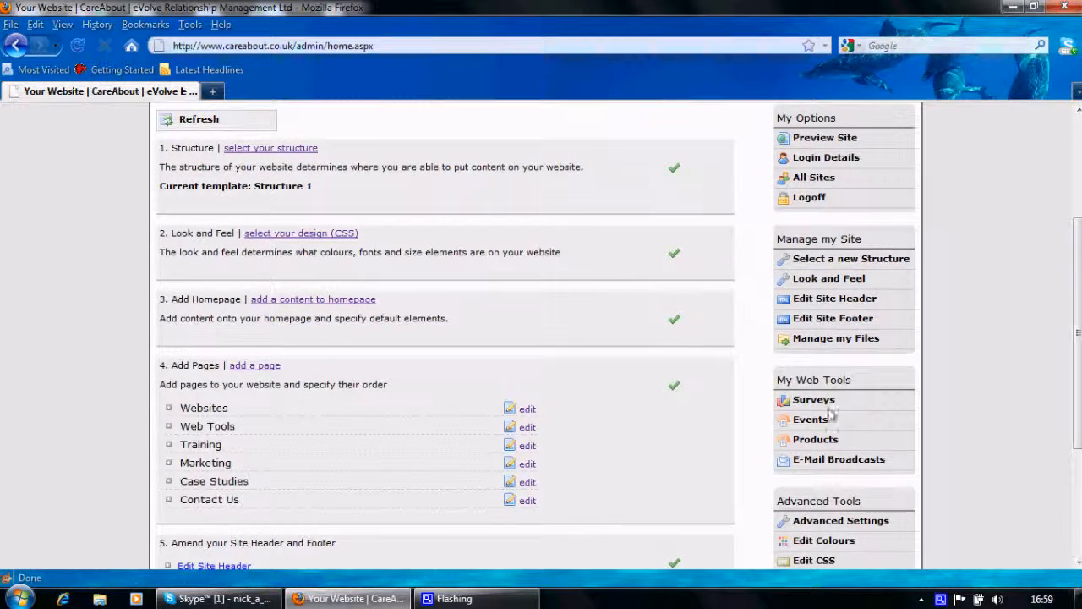
pyautogui.click(816, 458)
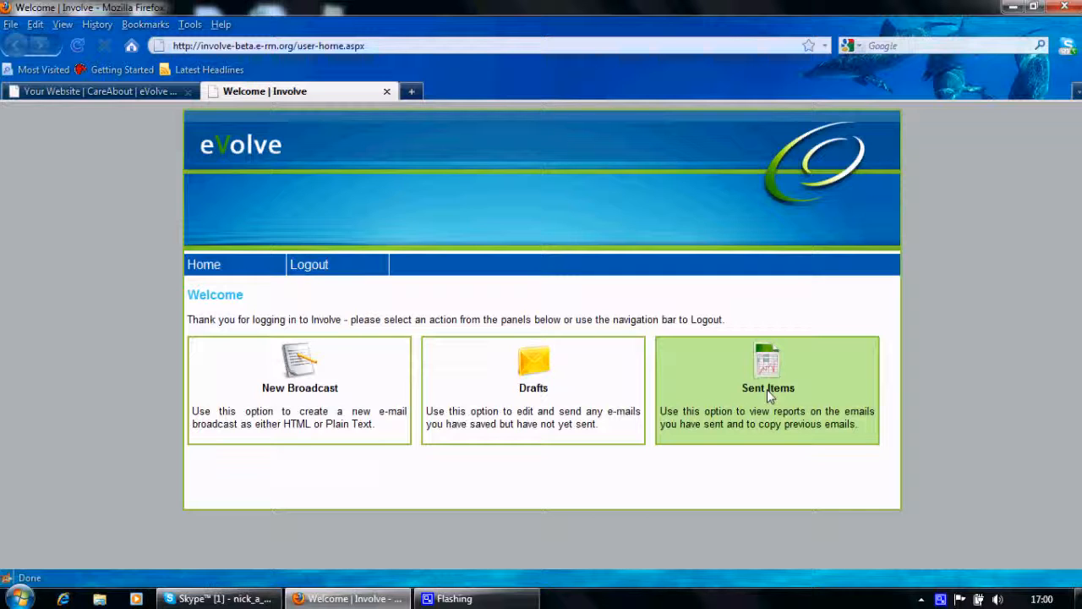
pyautogui.click(291, 380)
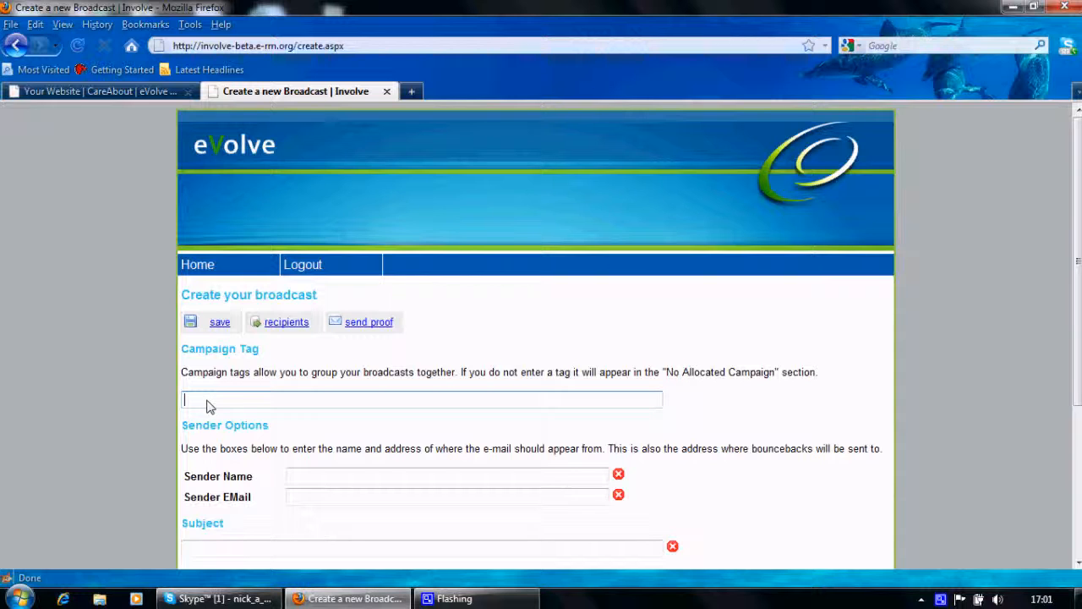
# - Enter New Business as the campaign tag and fill in the sender's name and e-mail address
pyautogui.write('New')
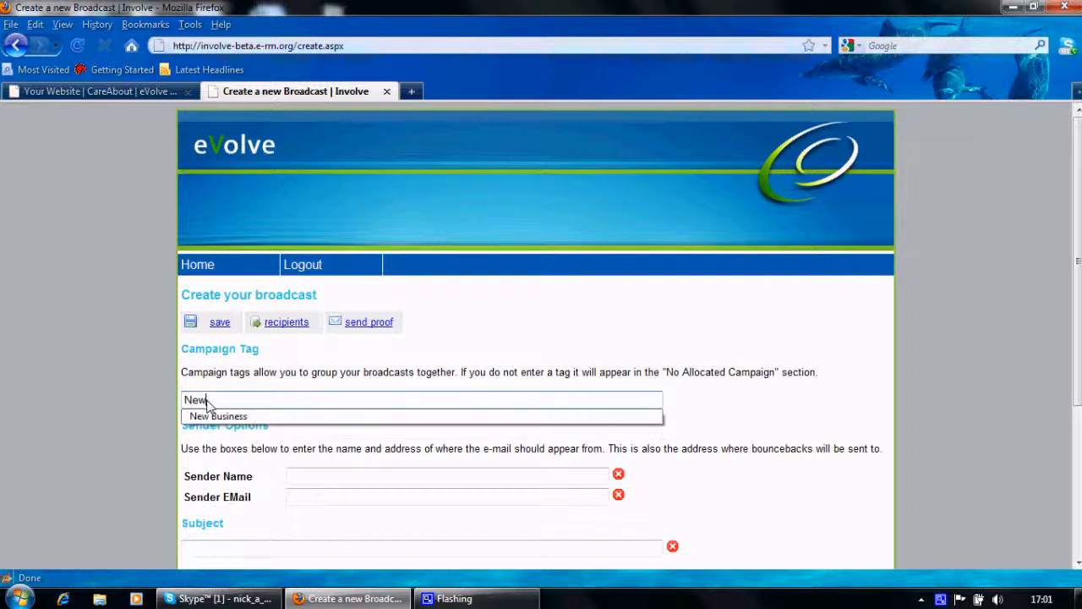
pyautogui.write(' Business')
pyautogui.click(296, 479)
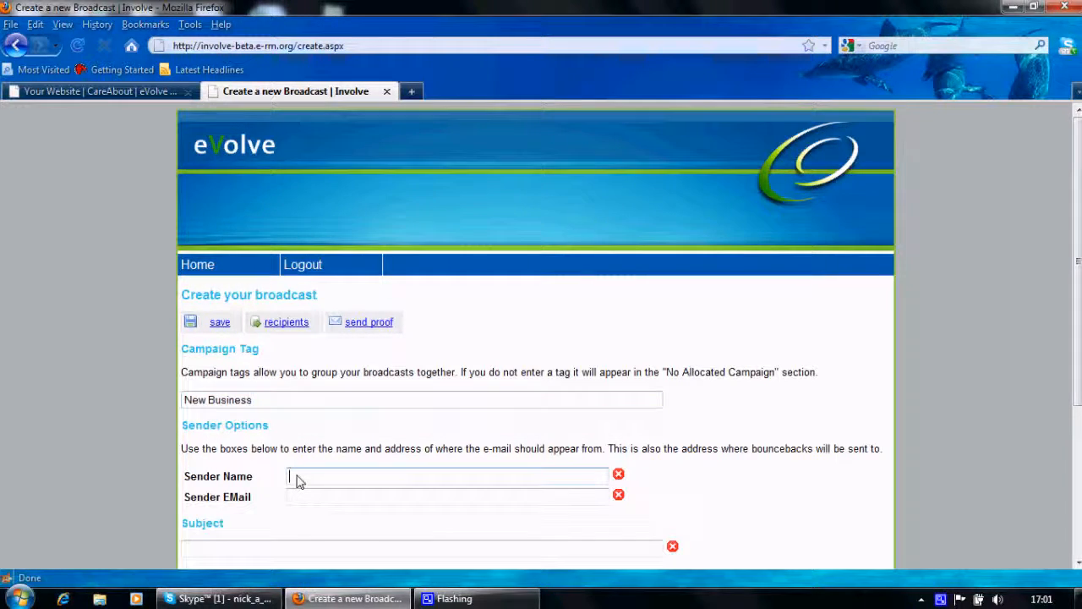
pyautogui.write('n')
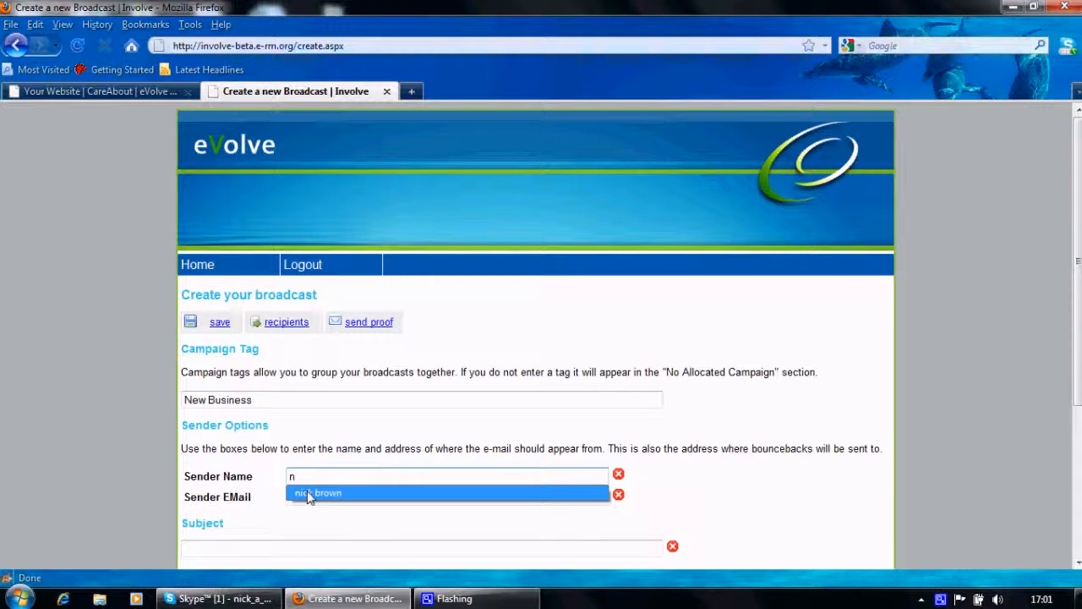
pyautogui.click(309, 495)
pyautogui.click(310, 497)
pyautogui.click(321, 512)
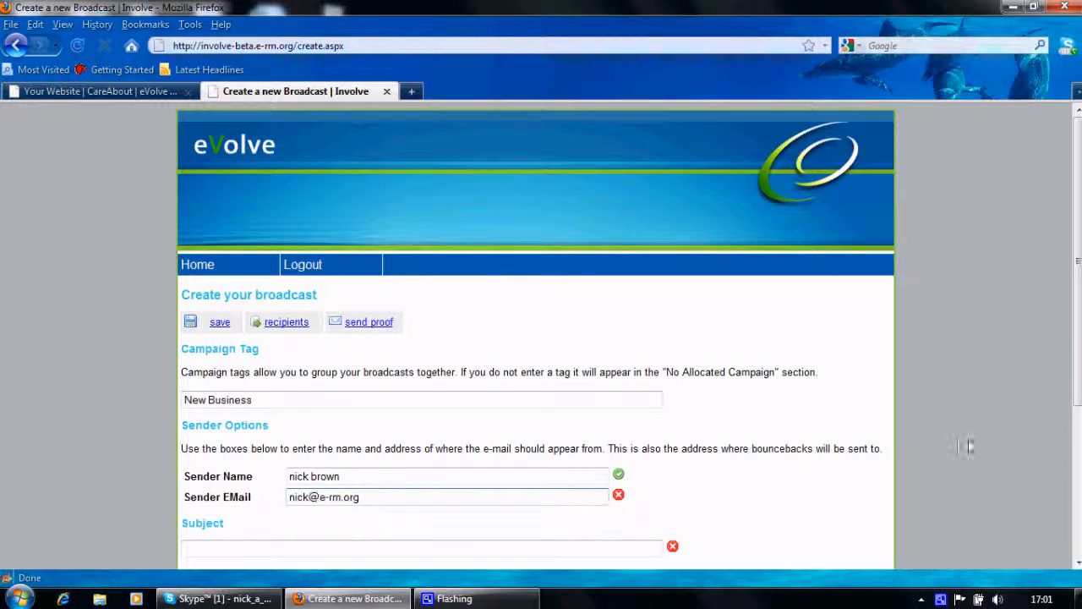
# - Enter the subject "Christmas NB" and set the broadcast type to HTML
pyautogui.scroll(-2, 969, 446)
pyautogui.click(230, 446)
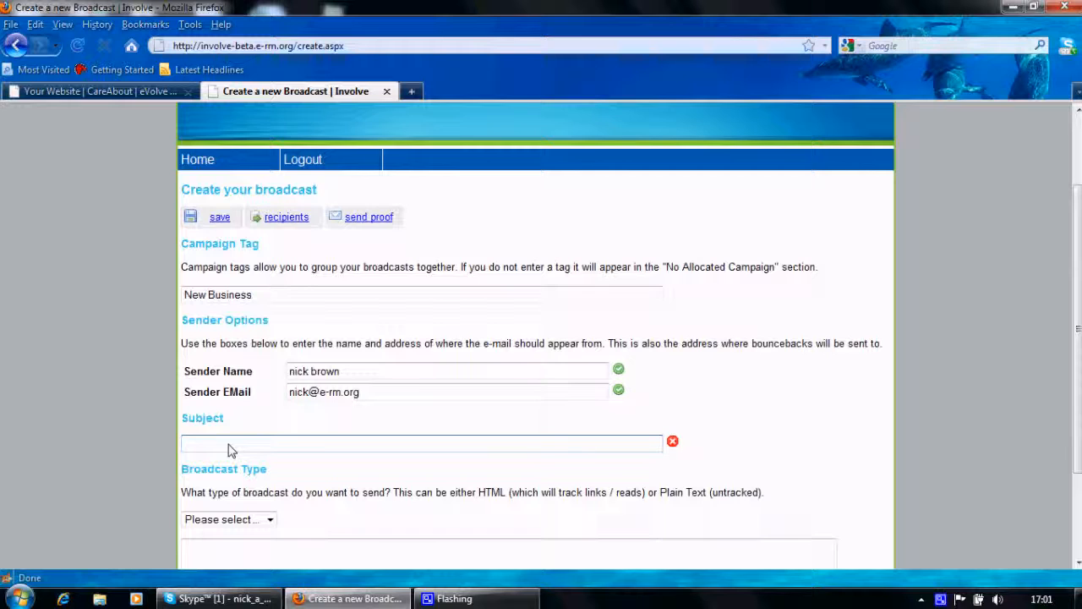
pyautogui.write('Christmas NB')
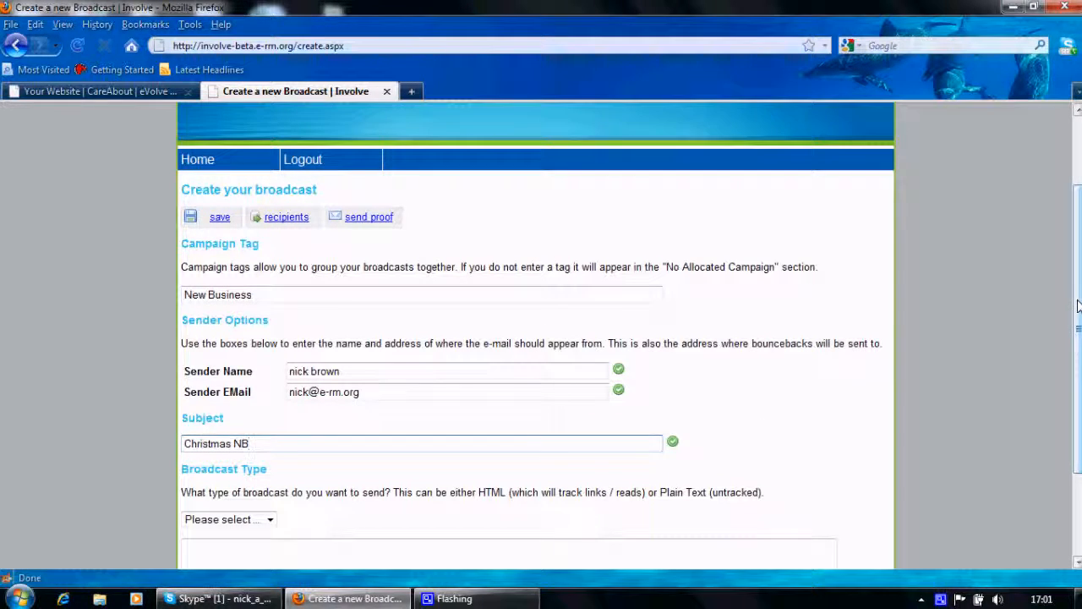
pyautogui.scroll(-2, 270, 421)
pyautogui.click(269, 419)
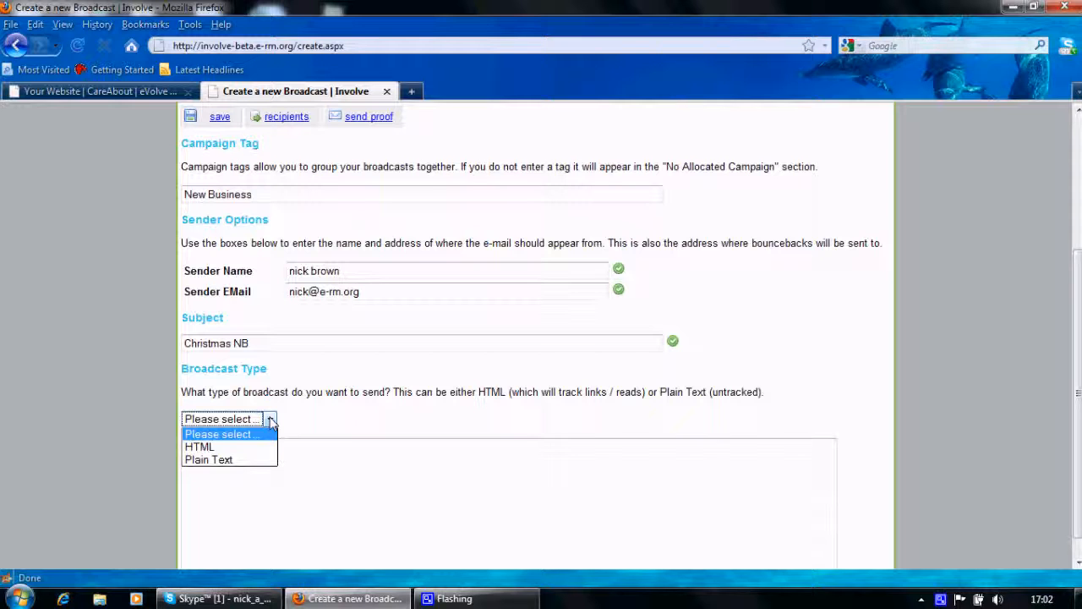
pyautogui.click(201, 449)
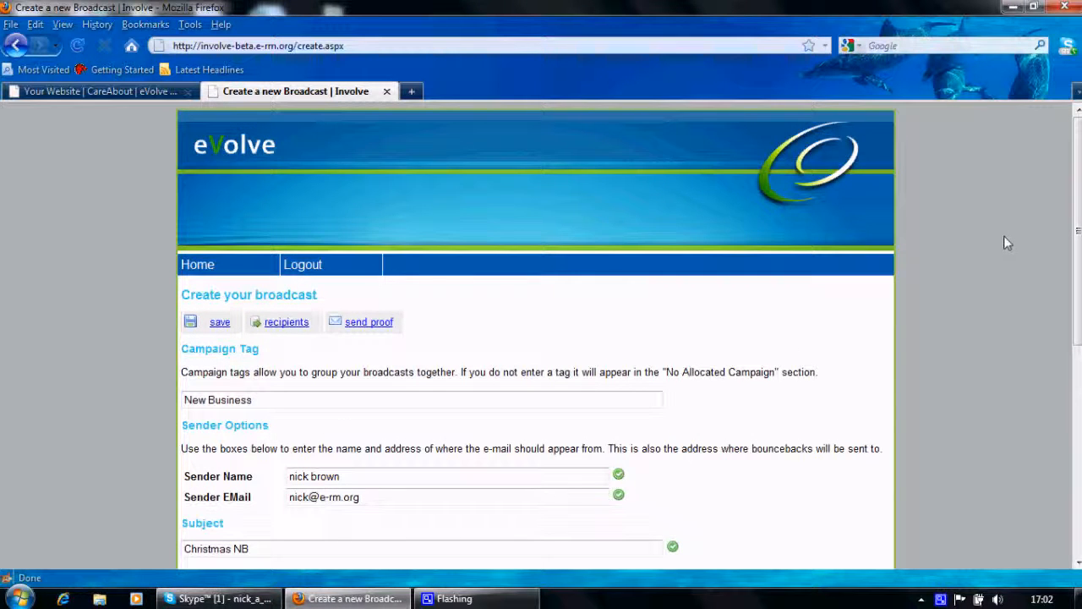
# - Add the text "Happy Christmas" to the body of the HTML message
pyautogui.moveTo(1078, 230); pyautogui.dragTo(1079, 406)
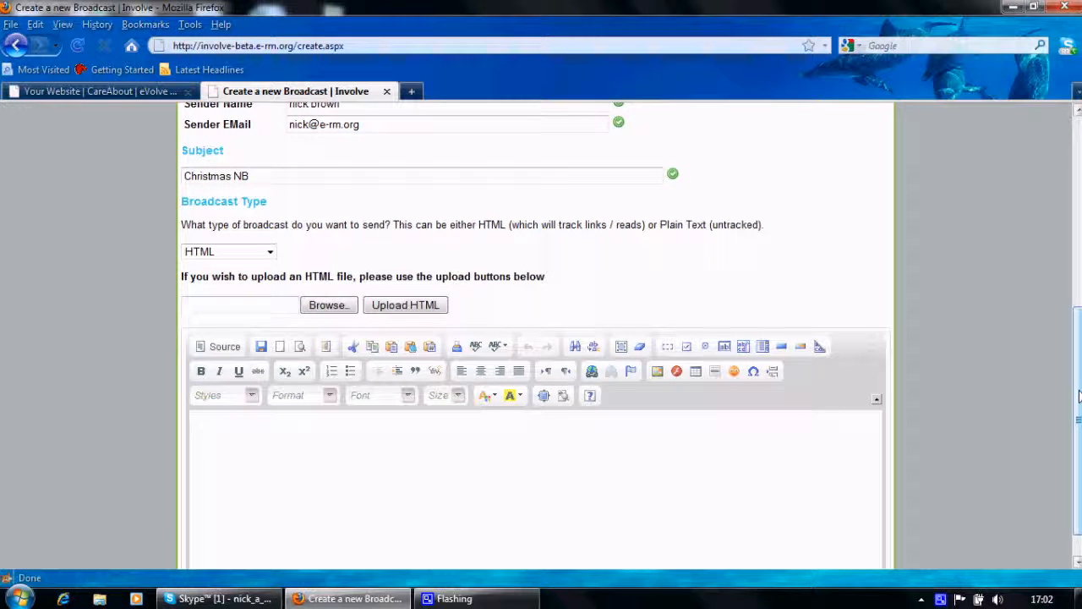
pyautogui.moveTo(1079, 405); pyautogui.dragTo(1079, 448)
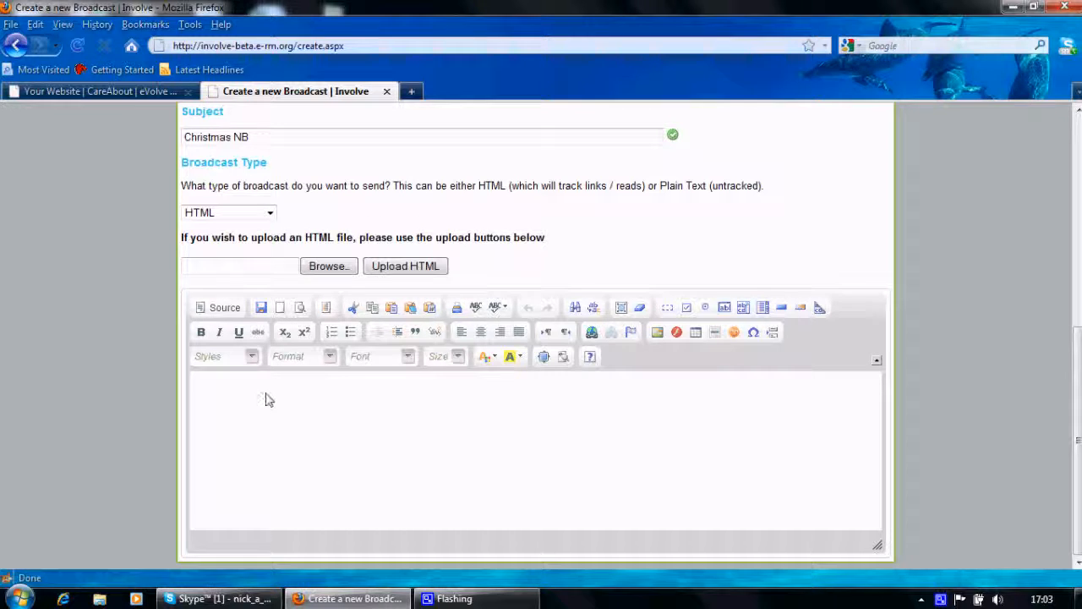
pyautogui.click(212, 400)
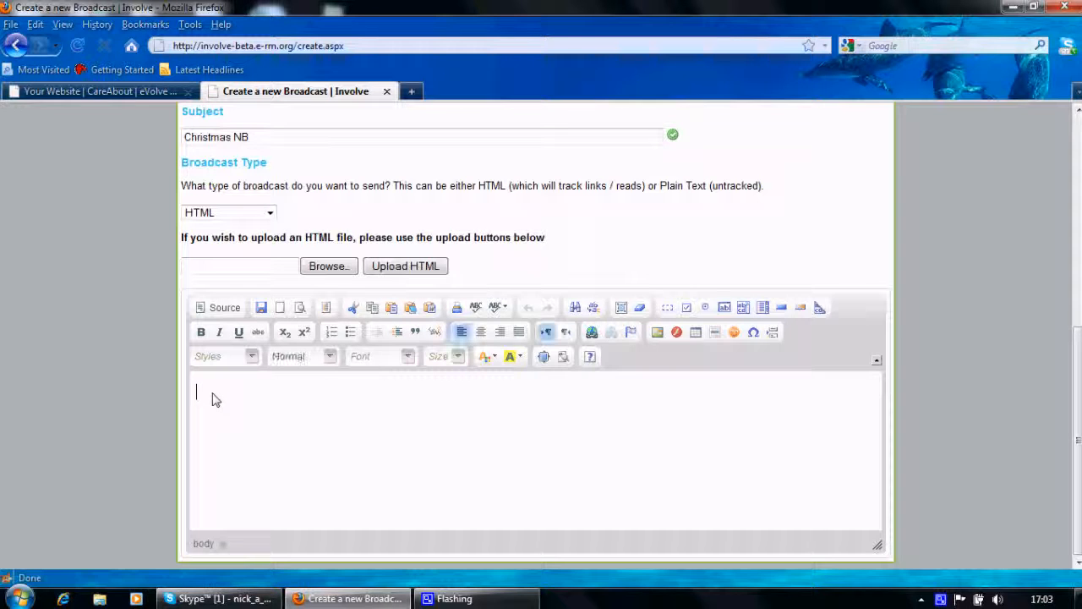
pyautogui.write('Happy Christmas')
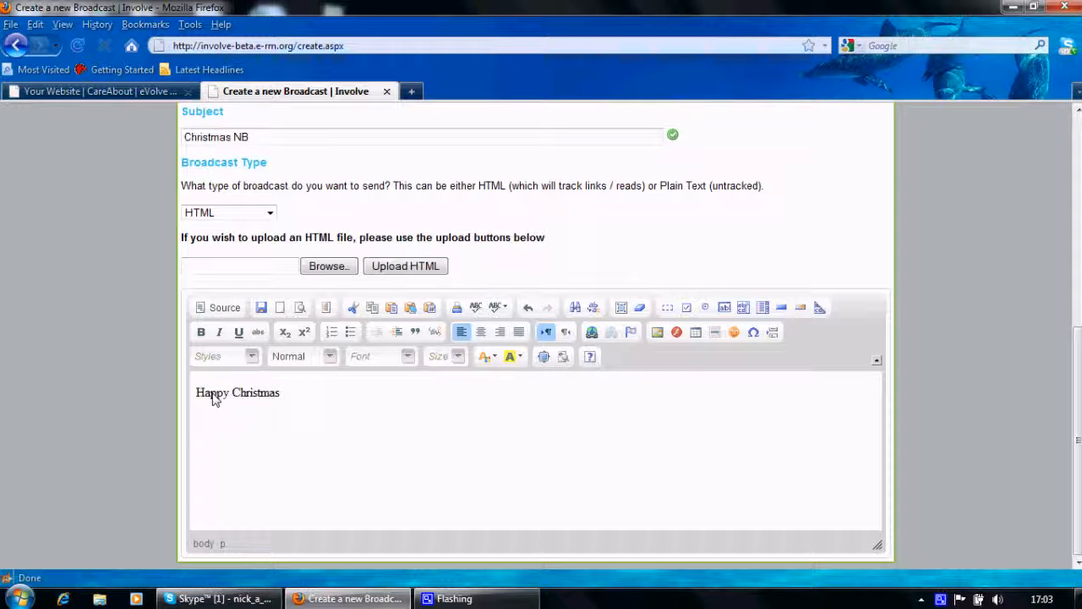
# - Format the "Happy Christmas" text in Arial and start a new line after it
pyautogui.tripleClick(266, 398)
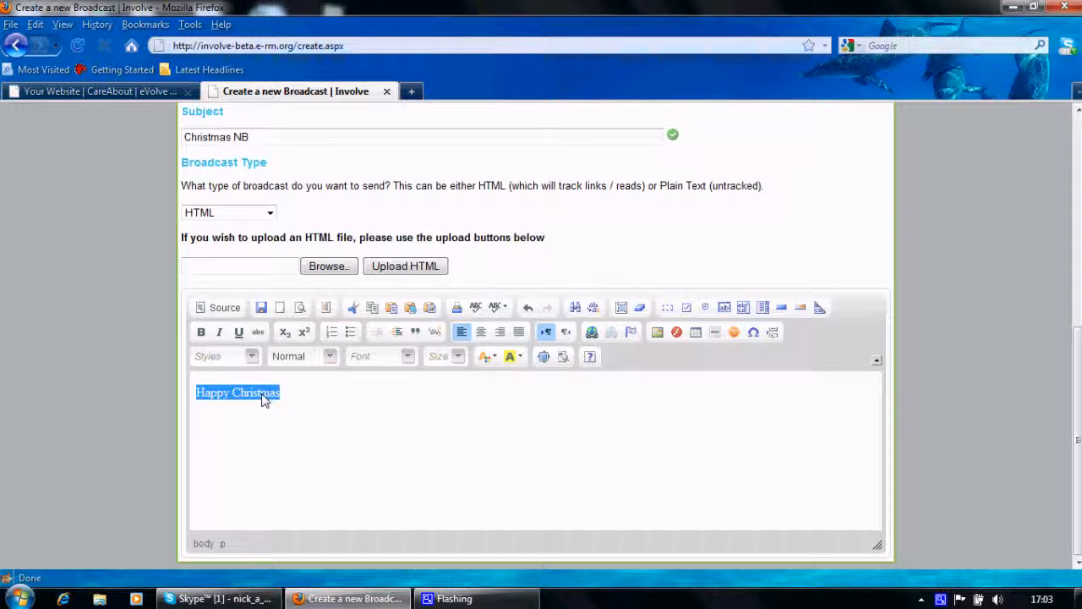
pyautogui.click(406, 356)
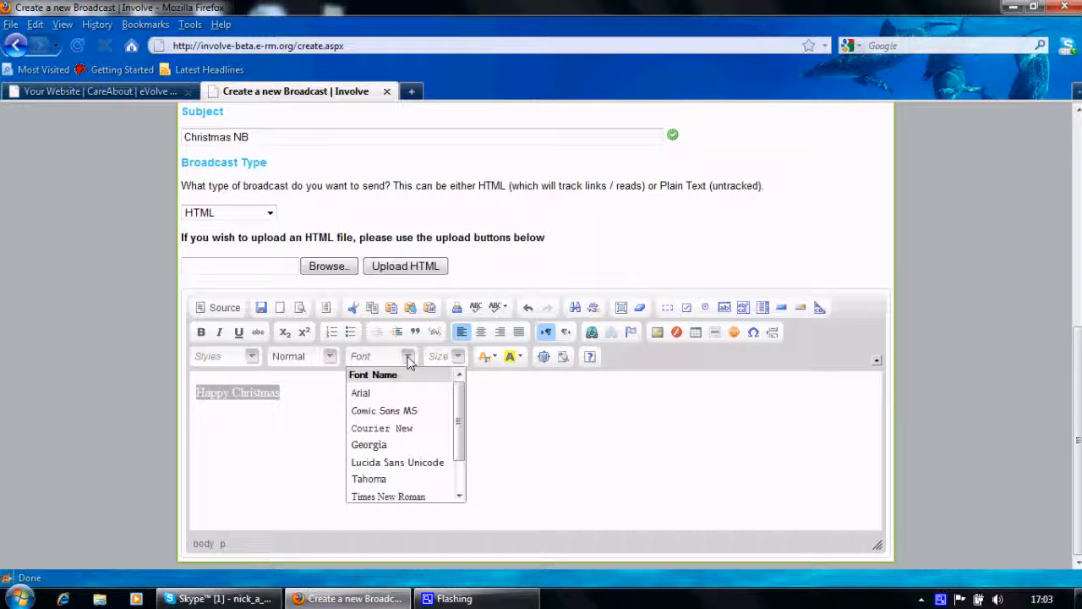
pyautogui.click(358, 391)
pyautogui.click(256, 438)
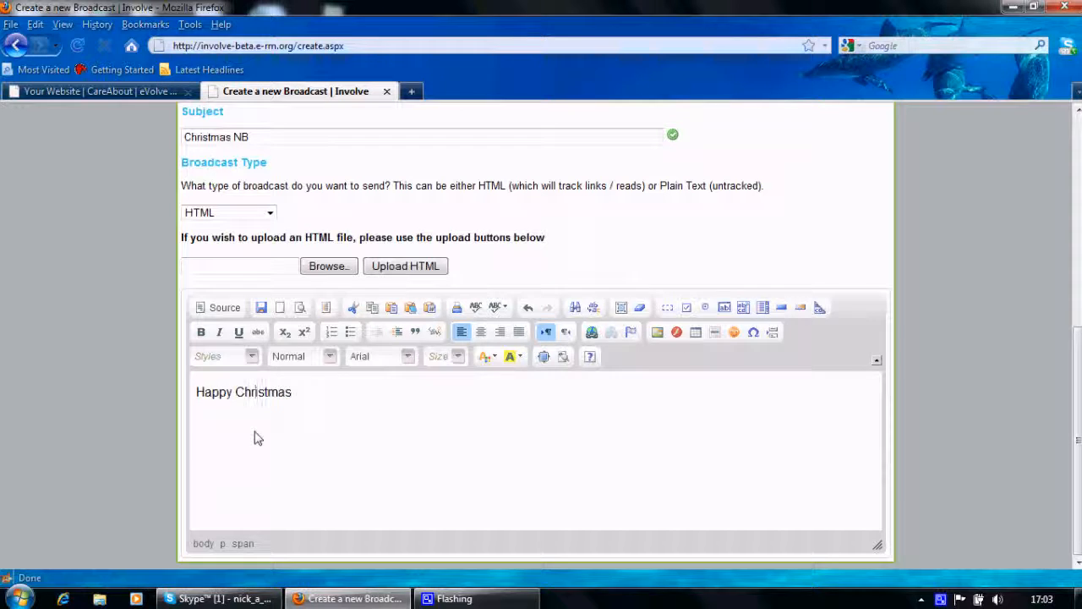
pyautogui.click(311, 403)
pyautogui.press('Return')
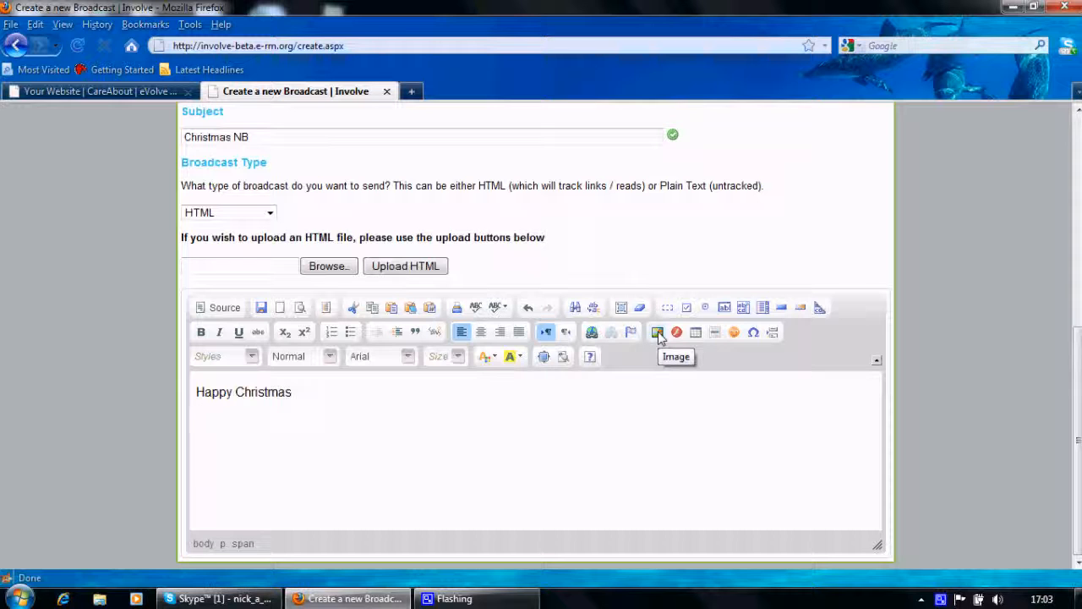
# - Open image1.jpg from the website's Images folder in the site file manager and copy its web address
pyautogui.click(66, 94)
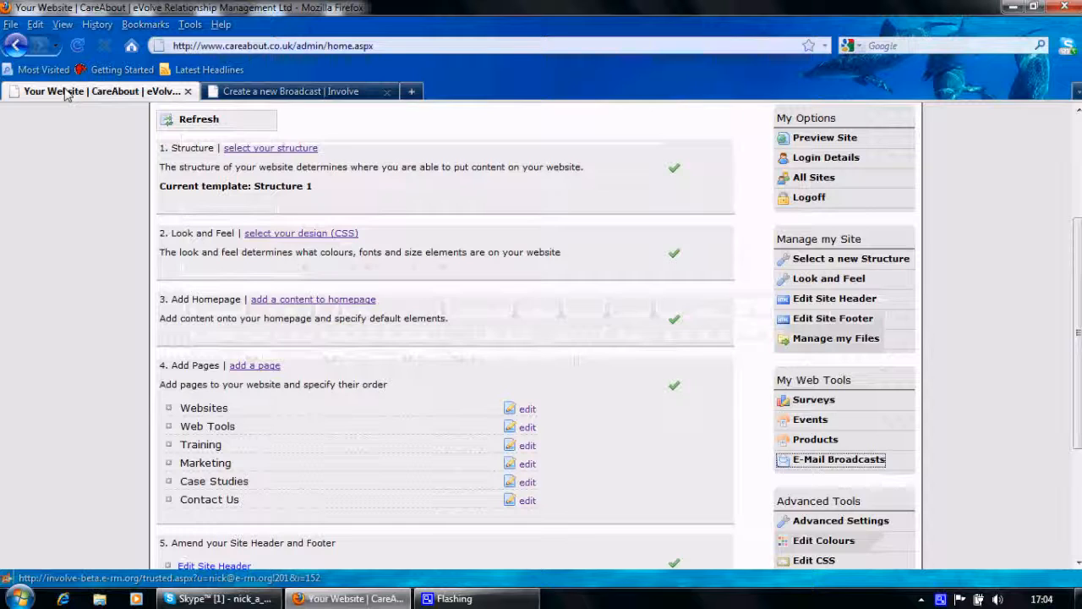
pyautogui.click(837, 338)
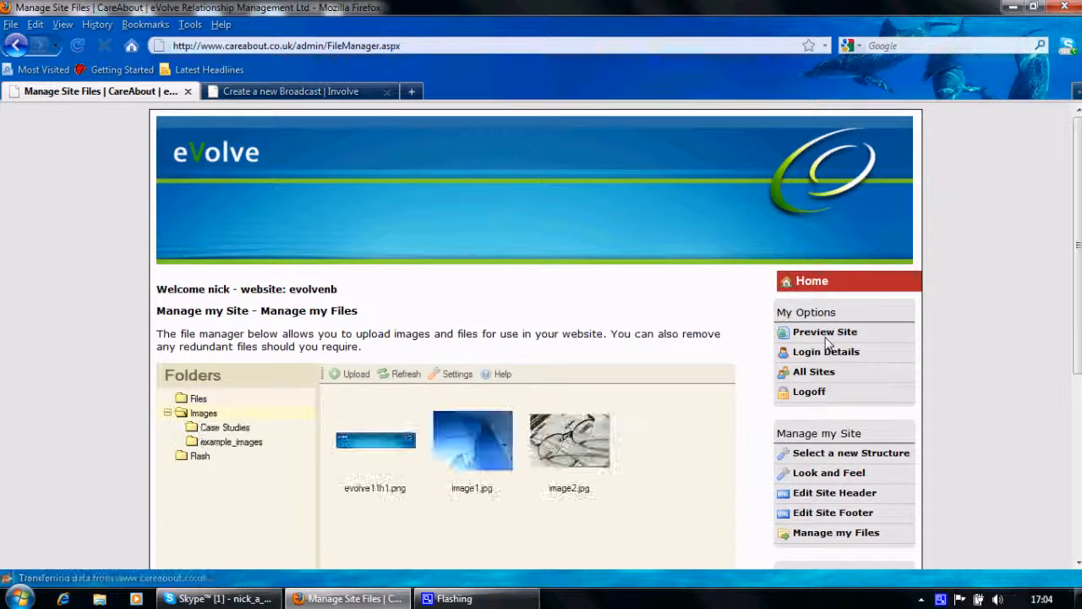
pyautogui.scroll(-3, 828, 346)
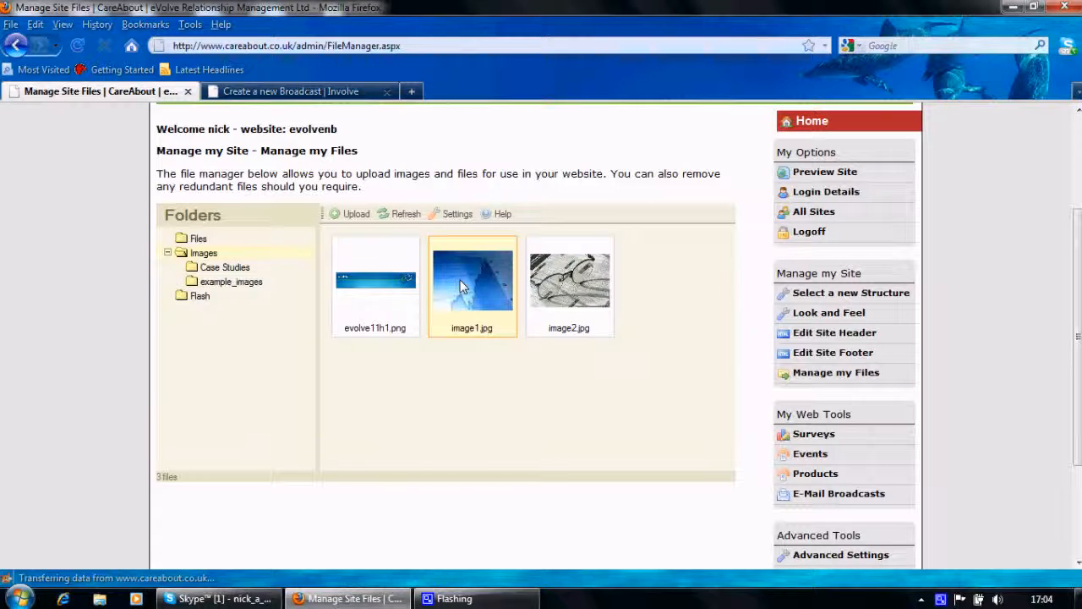
pyautogui.rightClick(460, 280)
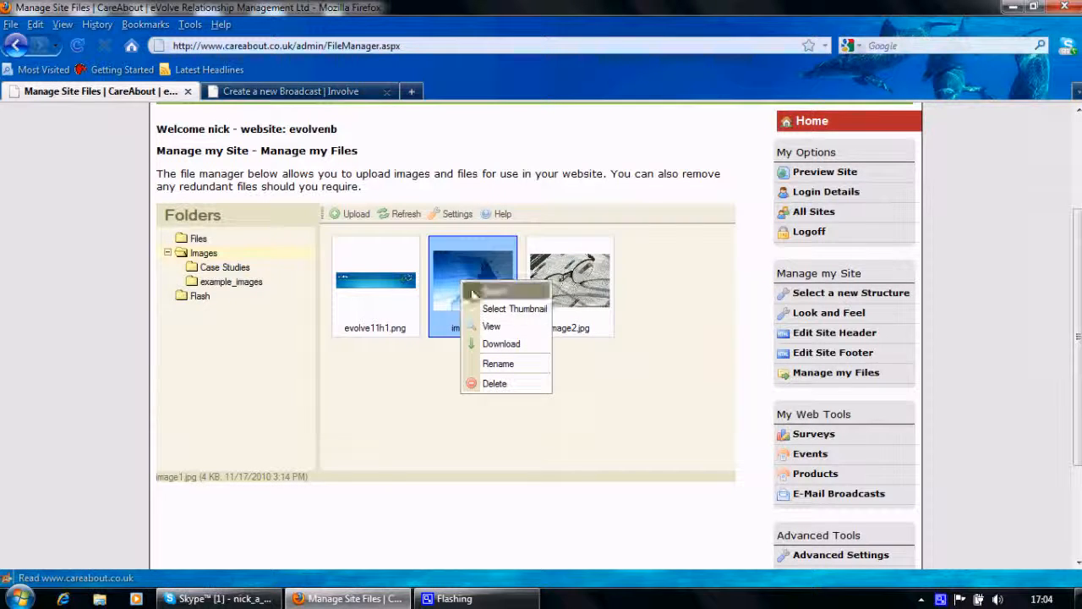
pyautogui.click(502, 332)
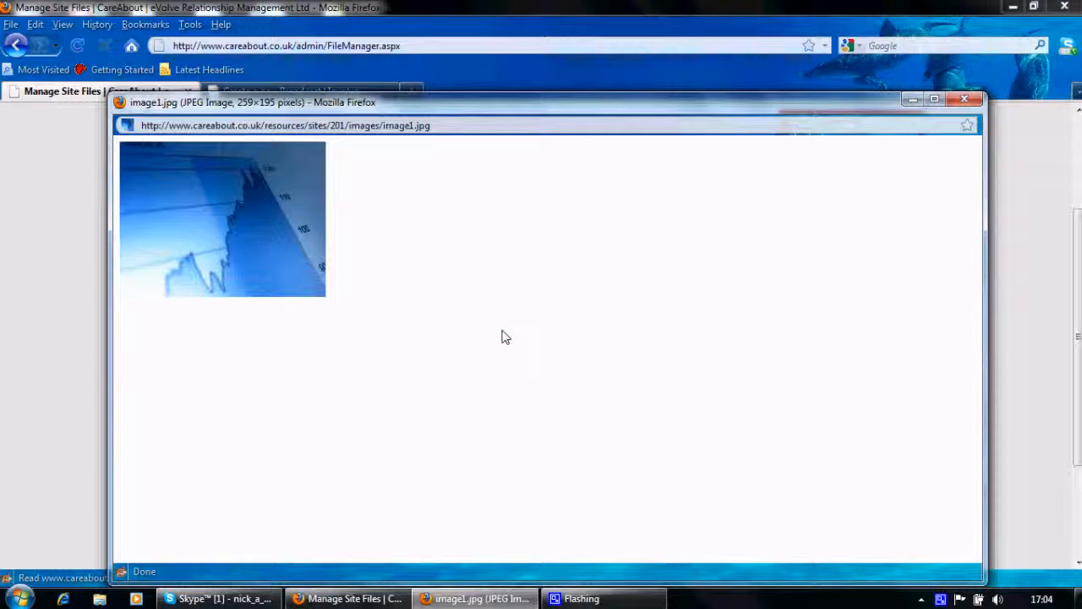
pyautogui.click(401, 127)
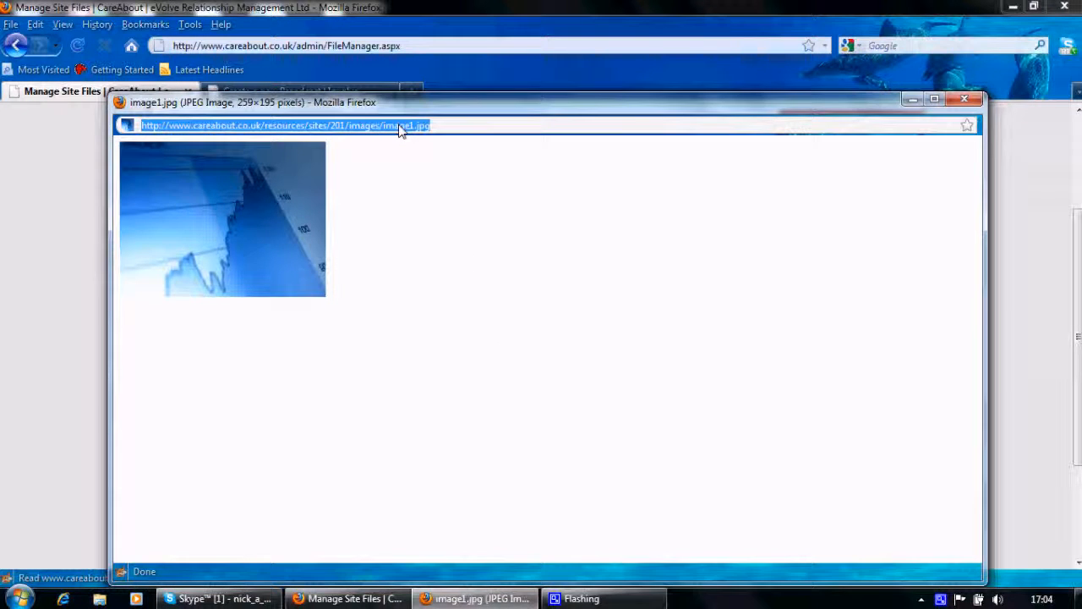
pyautogui.click(964, 100)
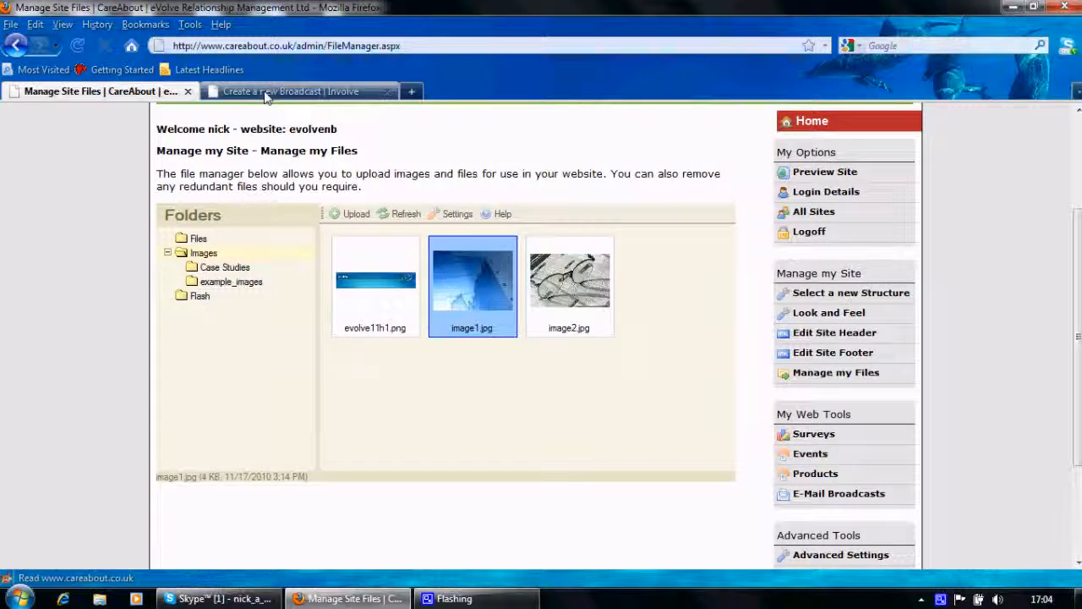
# - Insert image1.jpg below "Happy Christmas" in the broadcast message, using the copied address as the image URL
pyautogui.click(265, 93)
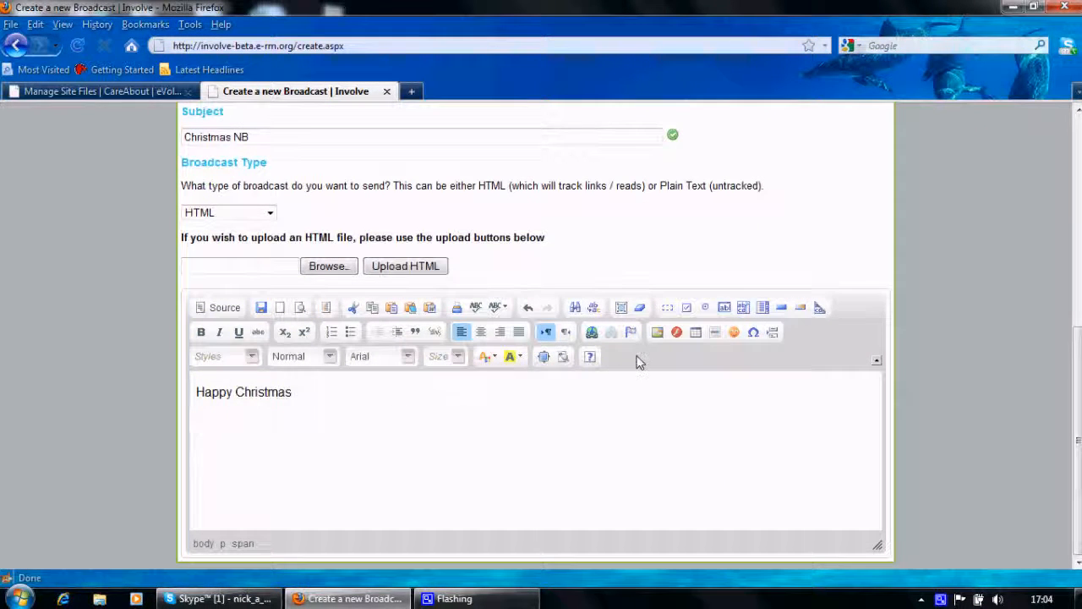
pyautogui.click(657, 332)
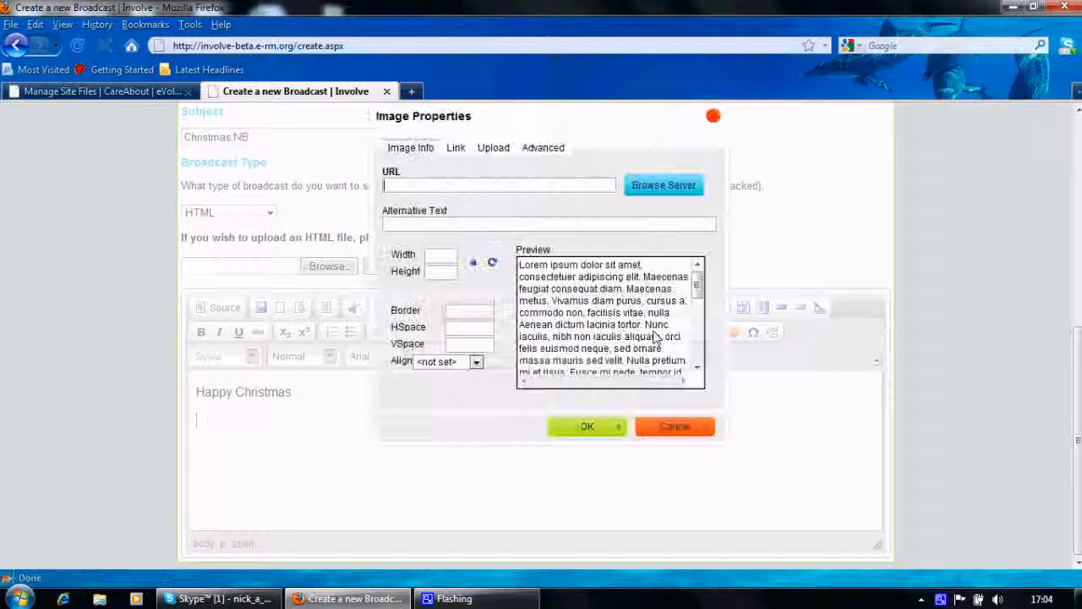
pyautogui.hotkey('ctrl', 'v')
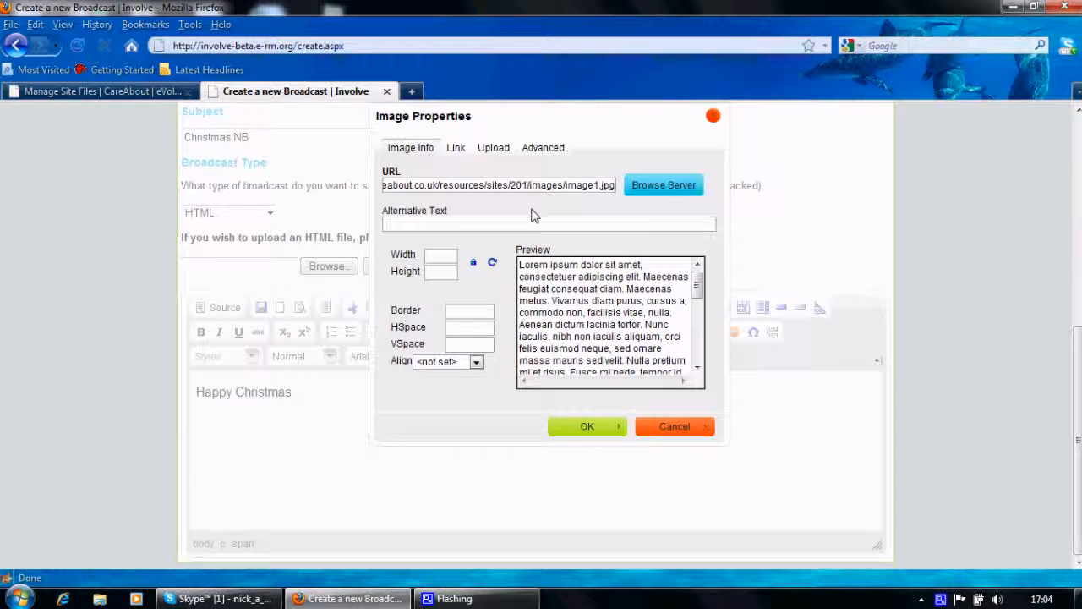
pyautogui.click(439, 225)
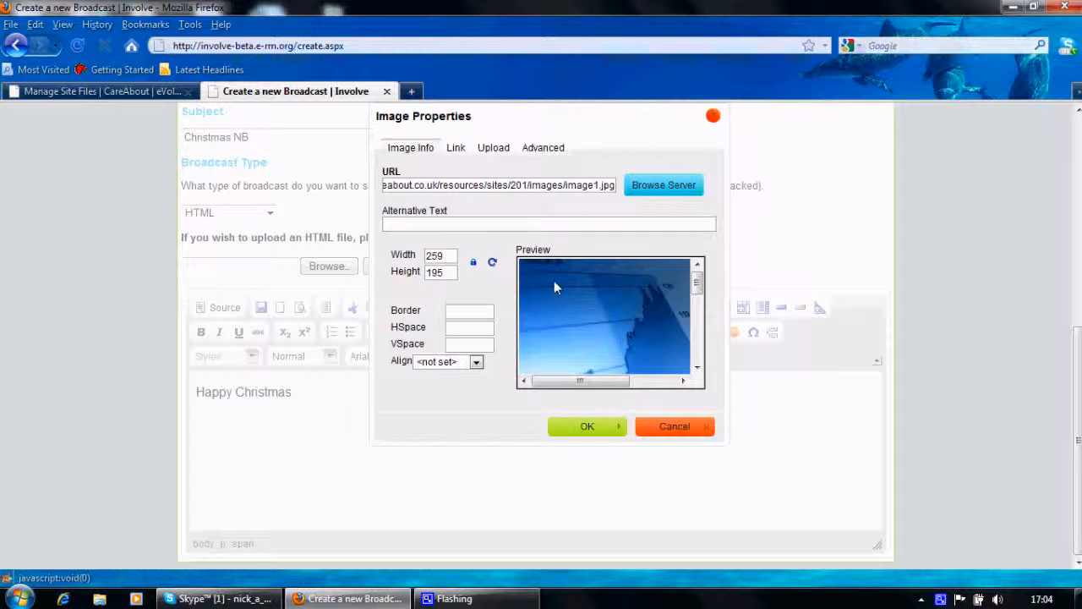
pyautogui.click(589, 430)
# - Add the line "May all your growth figs be like this in 2011" below the image and format it in Arial
pyautogui.scroll(-1, 461, 519)
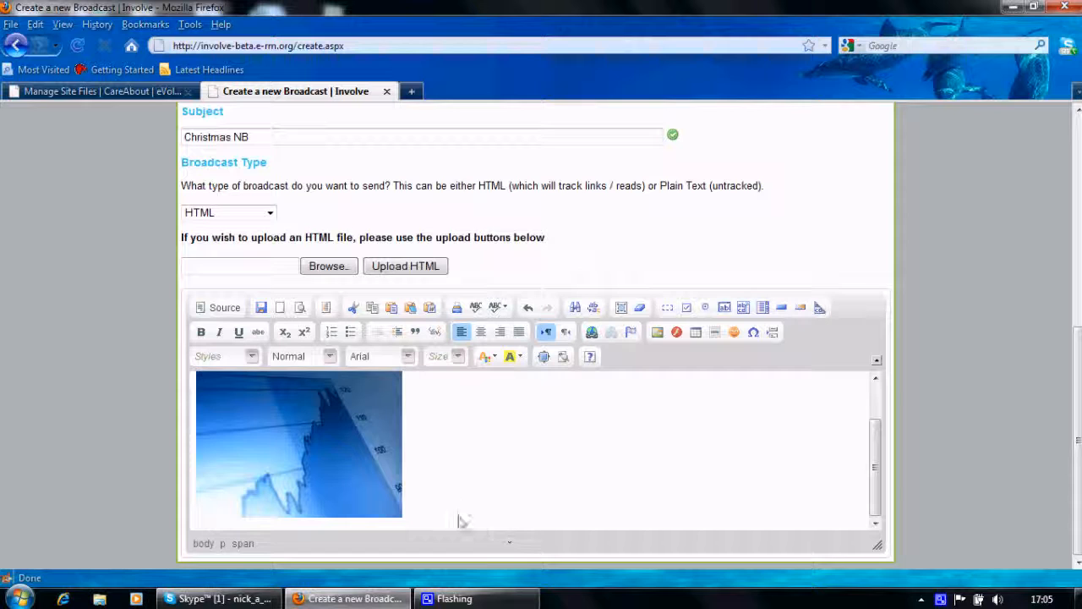
pyautogui.click(456, 517)
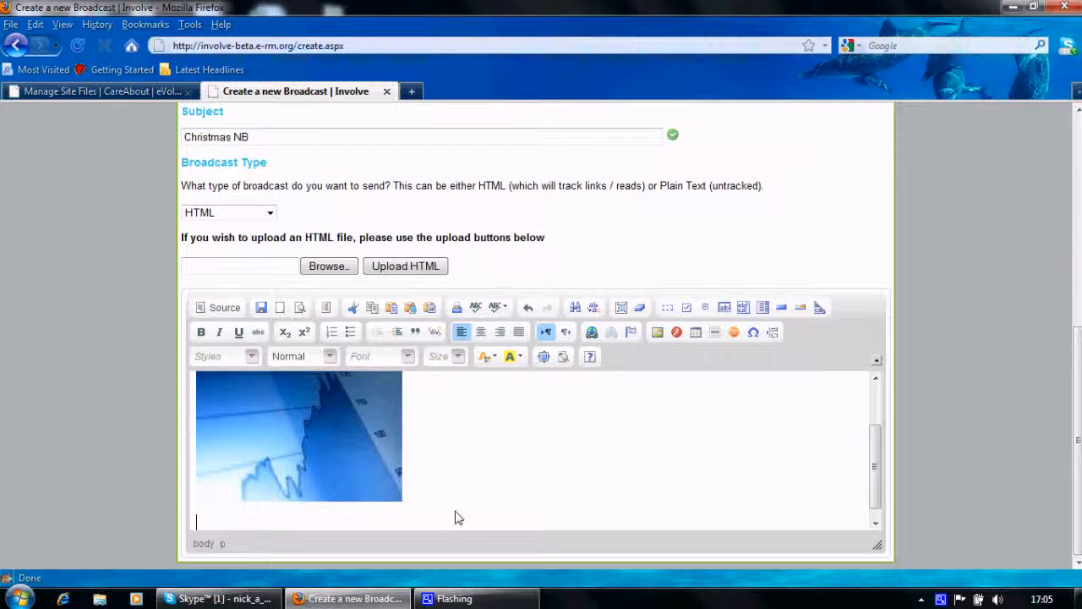
pyautogui.write('May all your growth be like this in 2011')
pyautogui.tripleClick(345, 525)
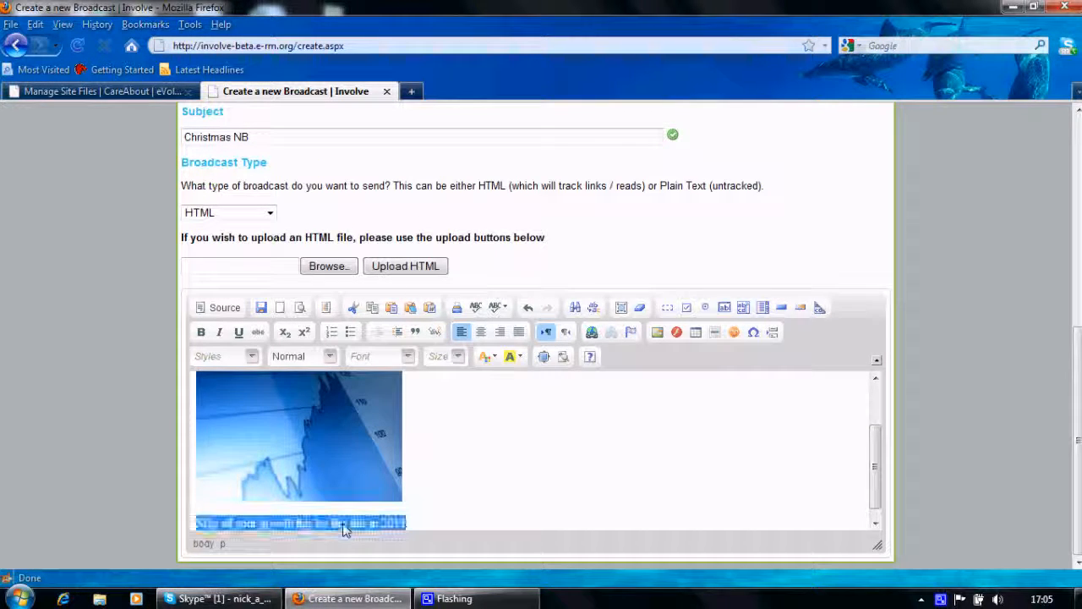
pyautogui.click(408, 357)
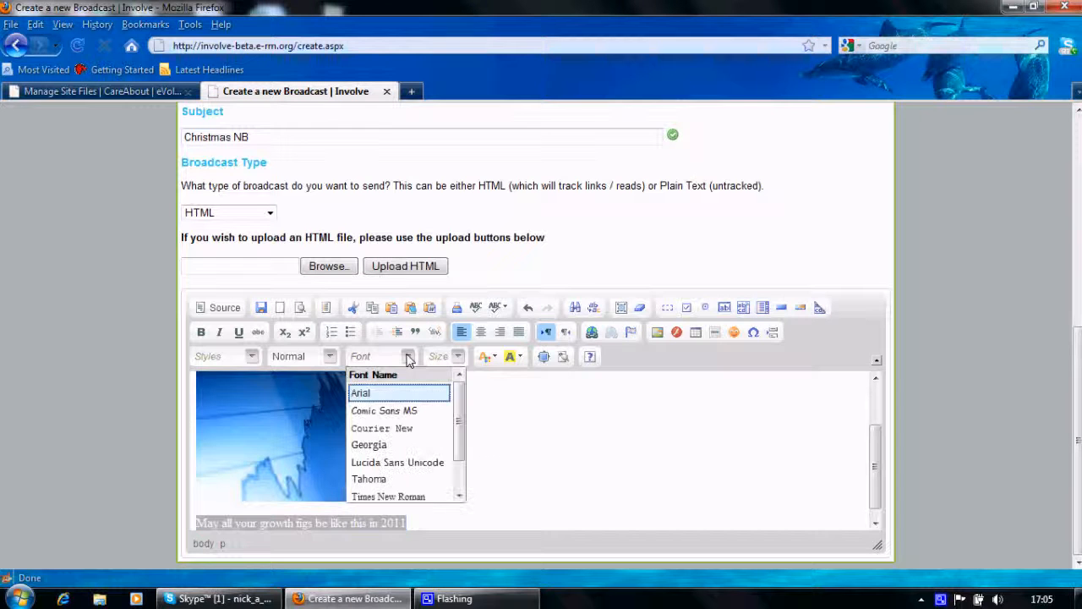
pyautogui.click(368, 393)
pyautogui.click(551, 475)
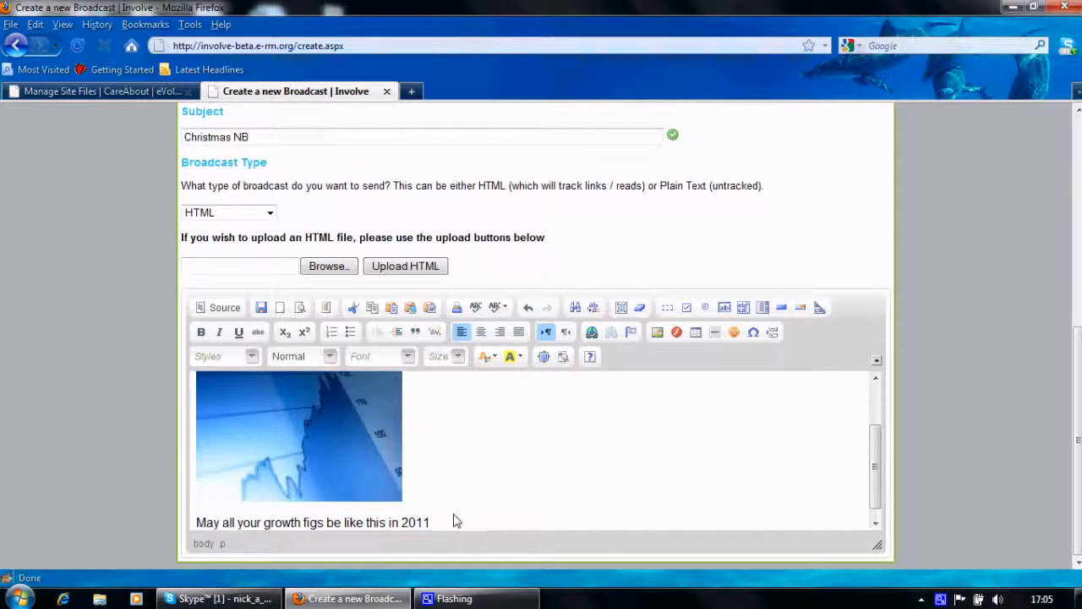
# - Save the Christmas NB broadcast
pyautogui.scroll(3, 454, 517)
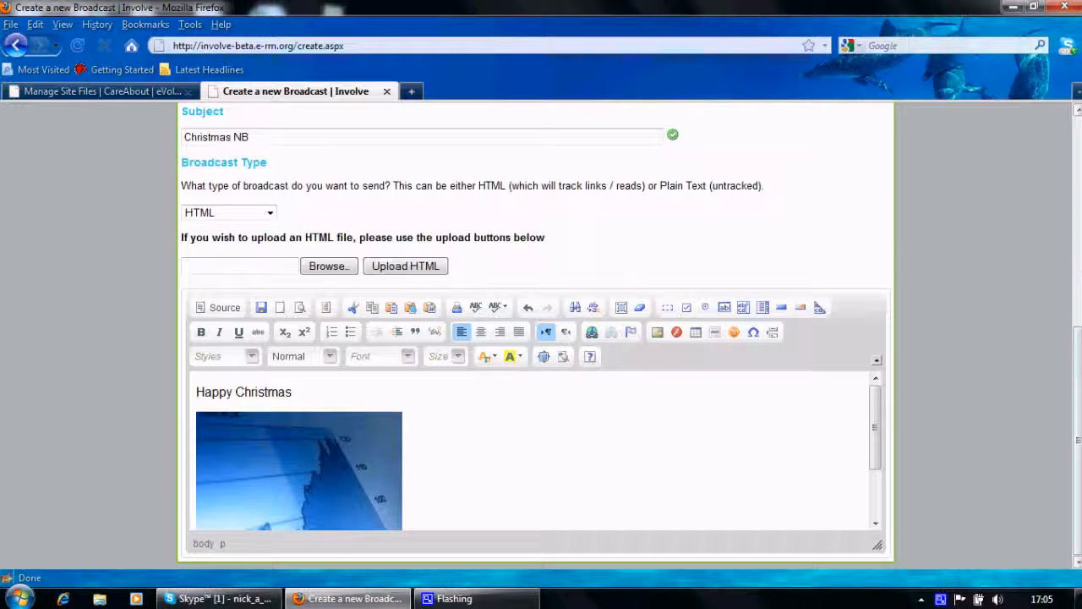
pyautogui.scroll(5, 253, 338)
pyautogui.click(218, 324)
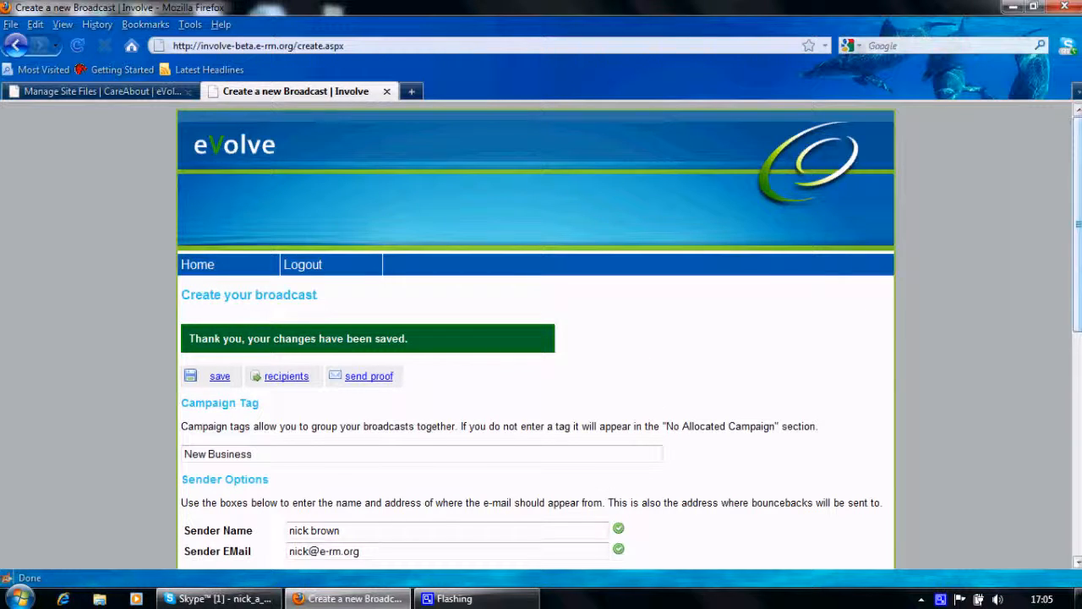
# - Reopen the Christmas NB broadcast for editing from the New Business group of draft e-mails
pyautogui.moveTo(1078, 250)
pyautogui.mouseDown()
pyautogui.moveTo(1078, 376)
pyautogui.moveTo(1078, 264)
pyautogui.mouseUp()
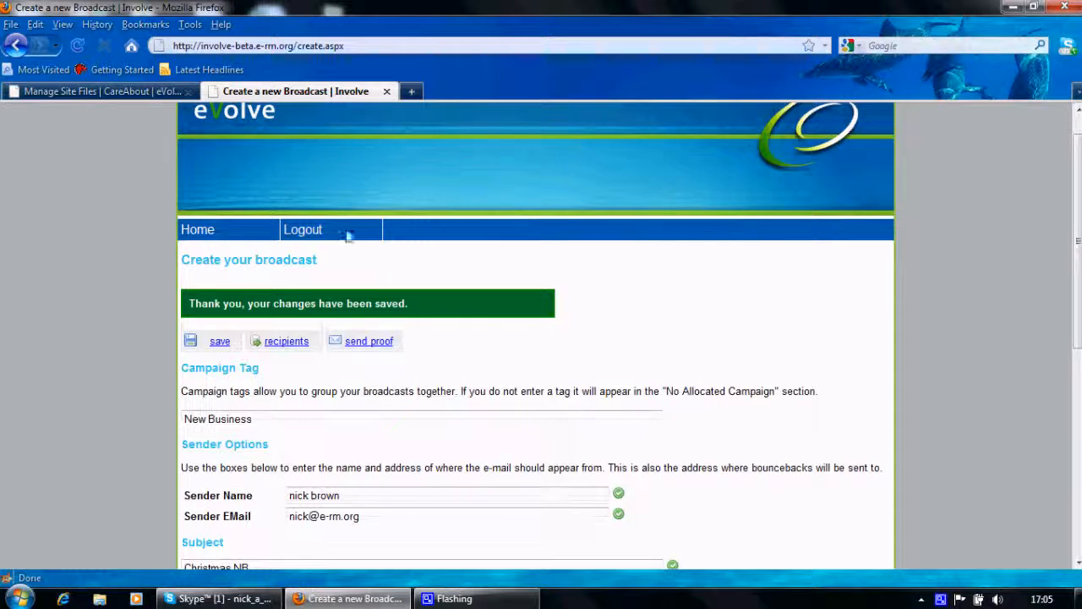
pyautogui.click(204, 233)
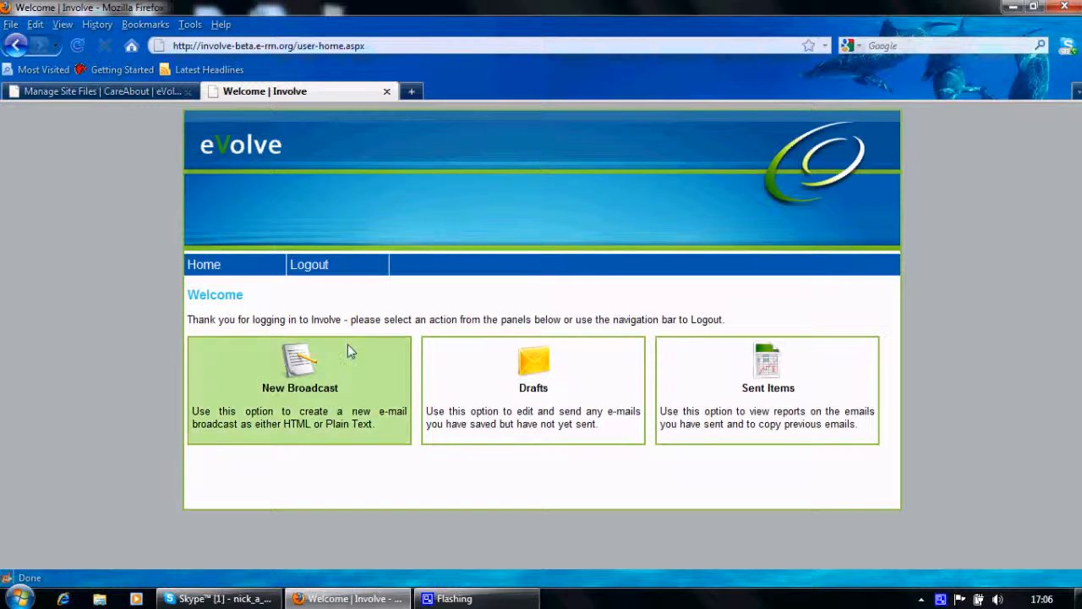
pyautogui.click(545, 375)
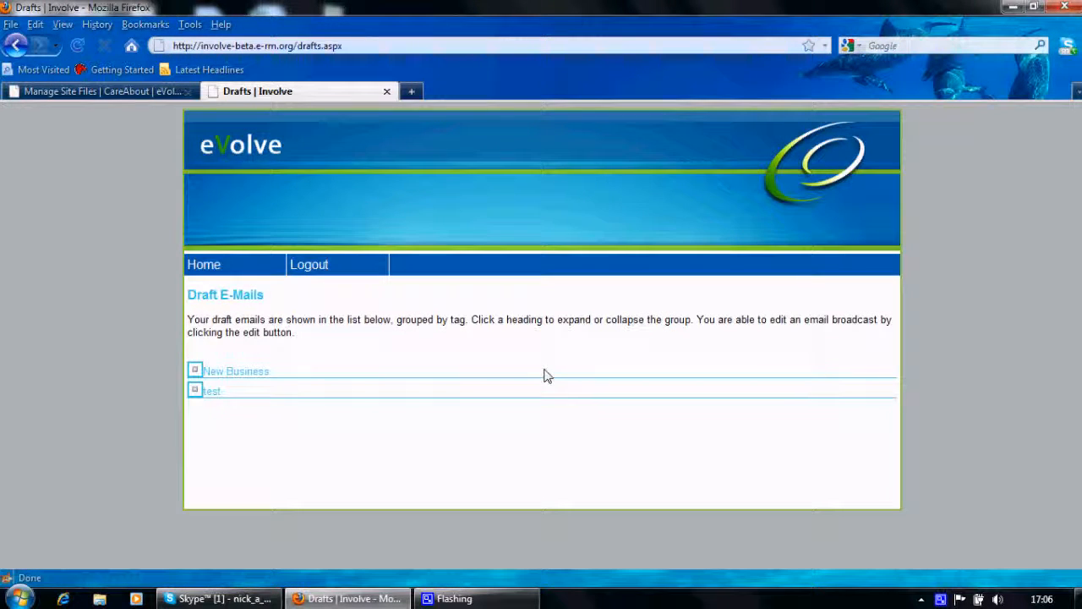
pyautogui.click(227, 372)
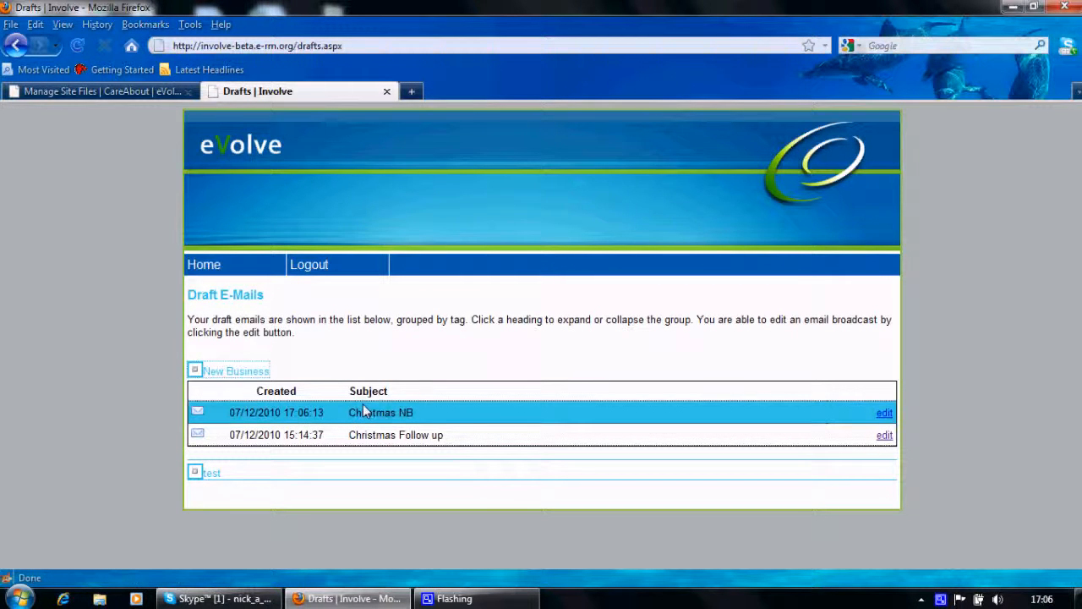
pyautogui.click(884, 413)
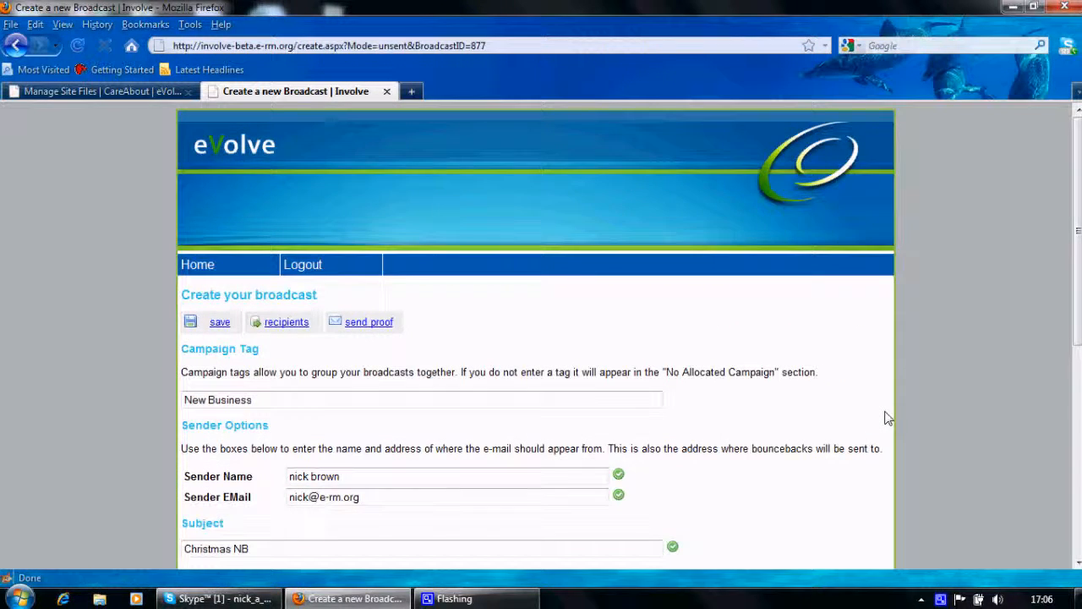
# - Upload the file "20101207email test.csv" from the Desktop as the broadcast's recipient list
pyautogui.click(287, 322)
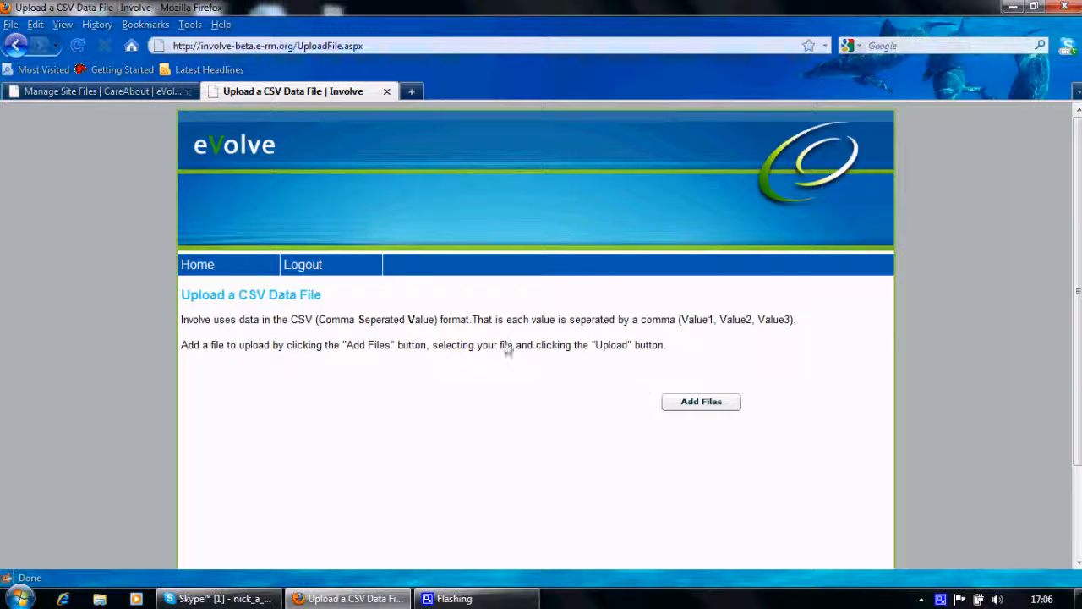
pyautogui.click(700, 402)
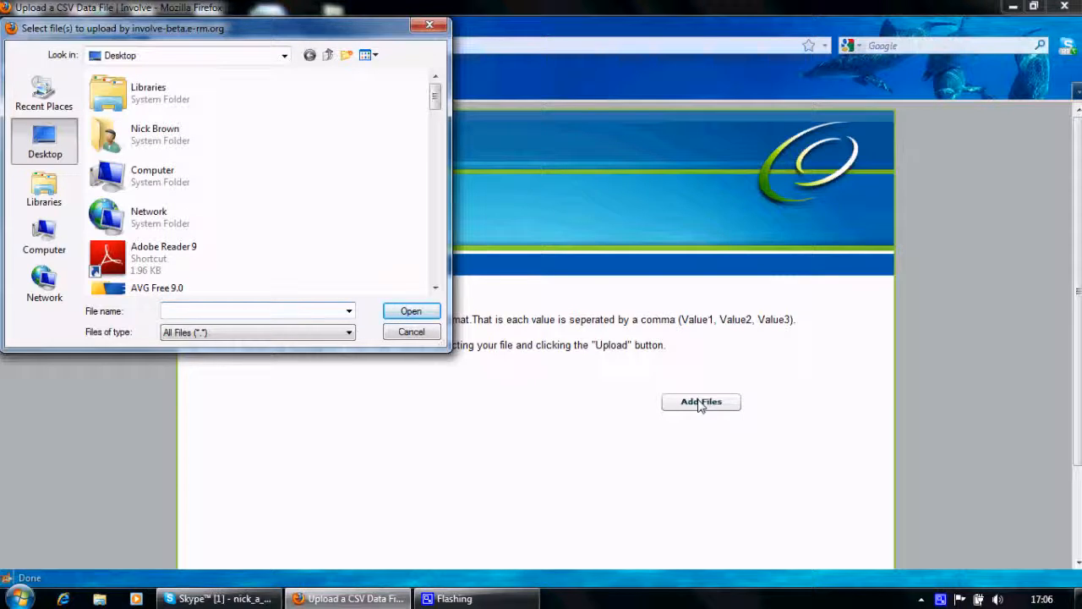
pyautogui.moveTo(437, 103); pyautogui.dragTo(434, 175)
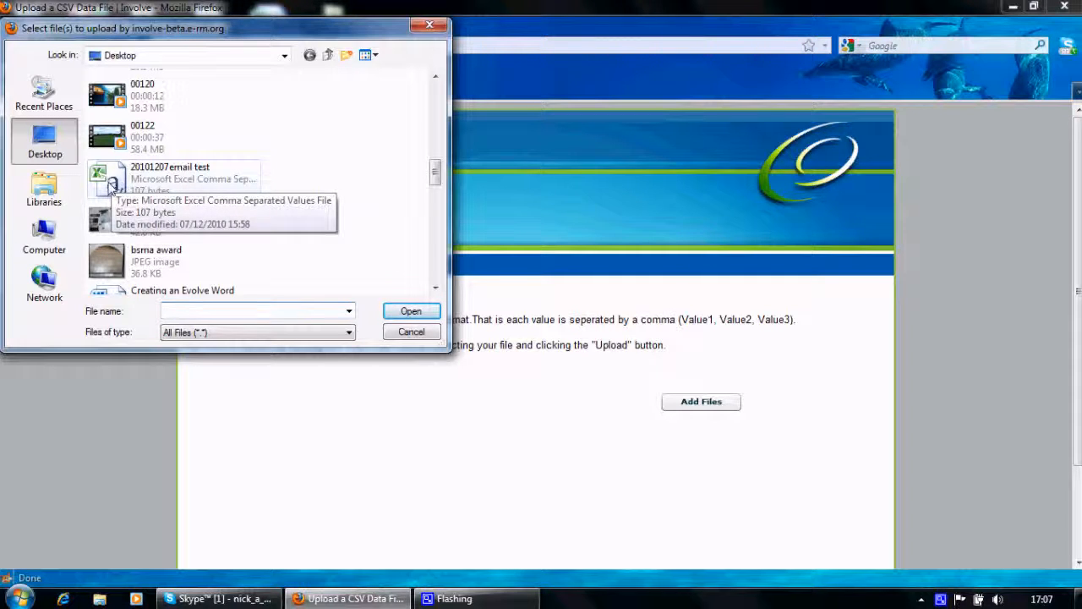
pyautogui.doubleClick(179, 172)
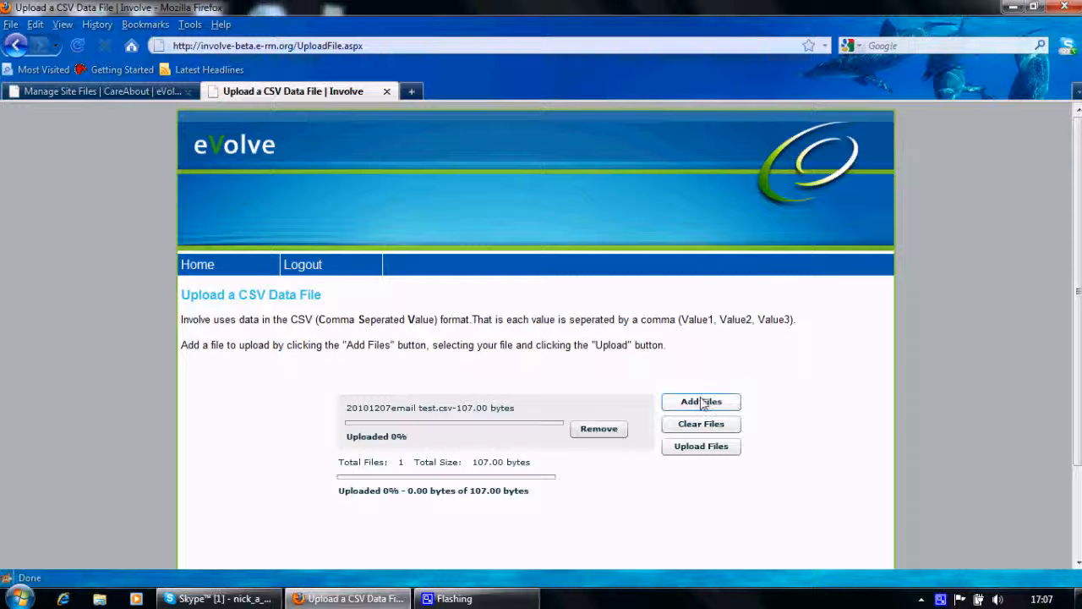
pyautogui.click(690, 451)
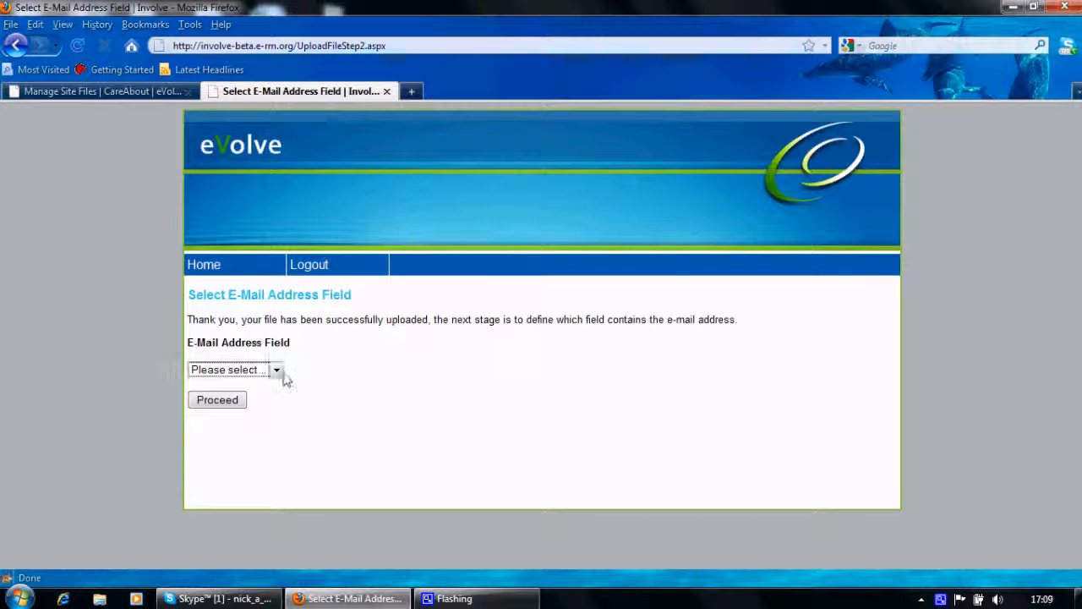
# - Set eMail as the e-mail address field of the uploaded list and proceed back to the broadcast
pyautogui.click(280, 374)
pyautogui.click(279, 373)
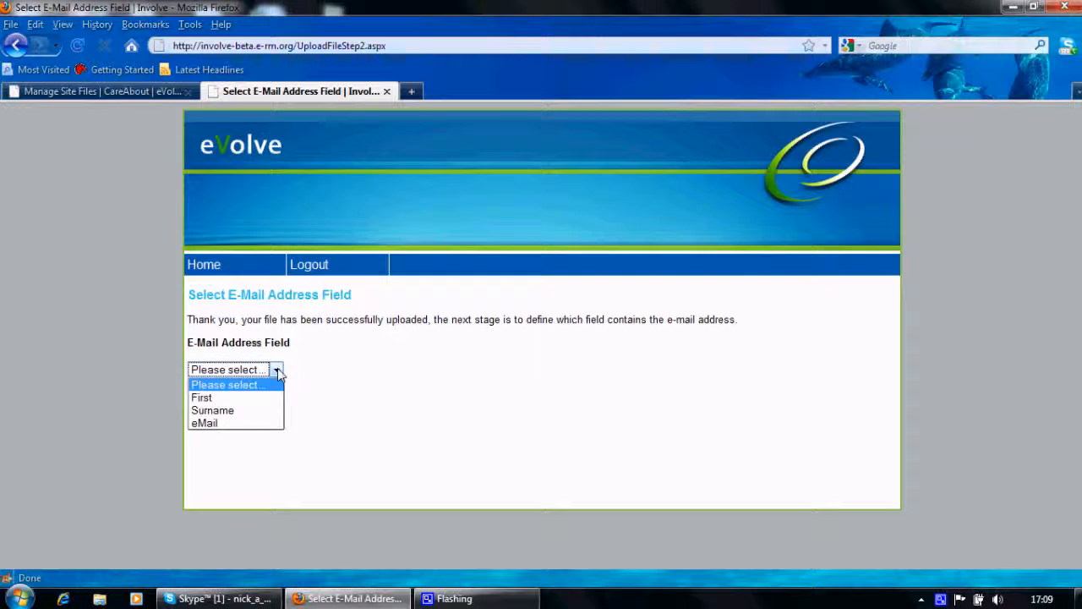
pyautogui.click(213, 426)
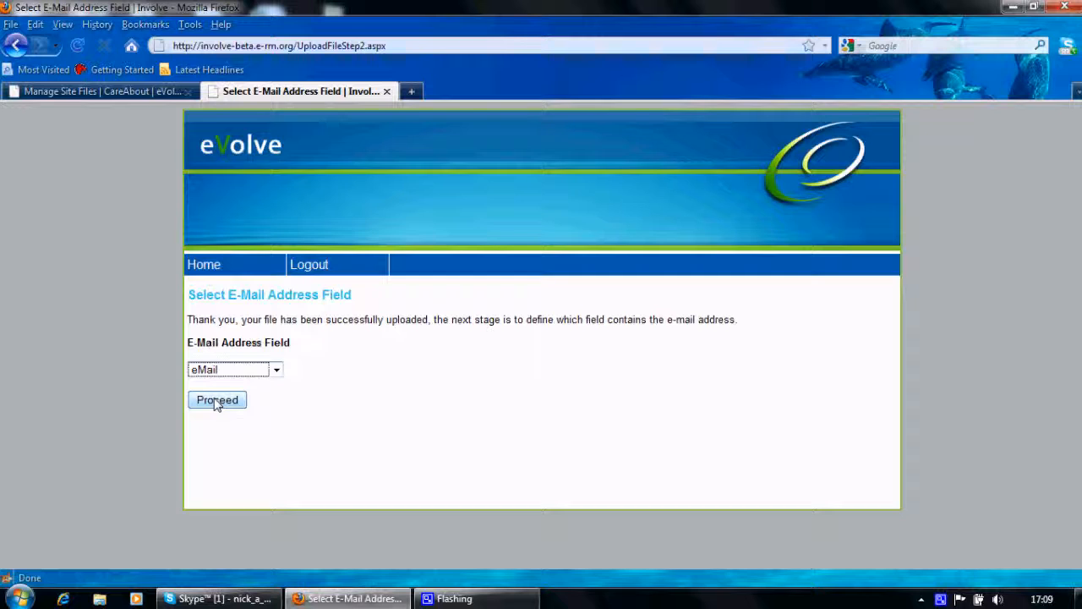
pyautogui.click(216, 401)
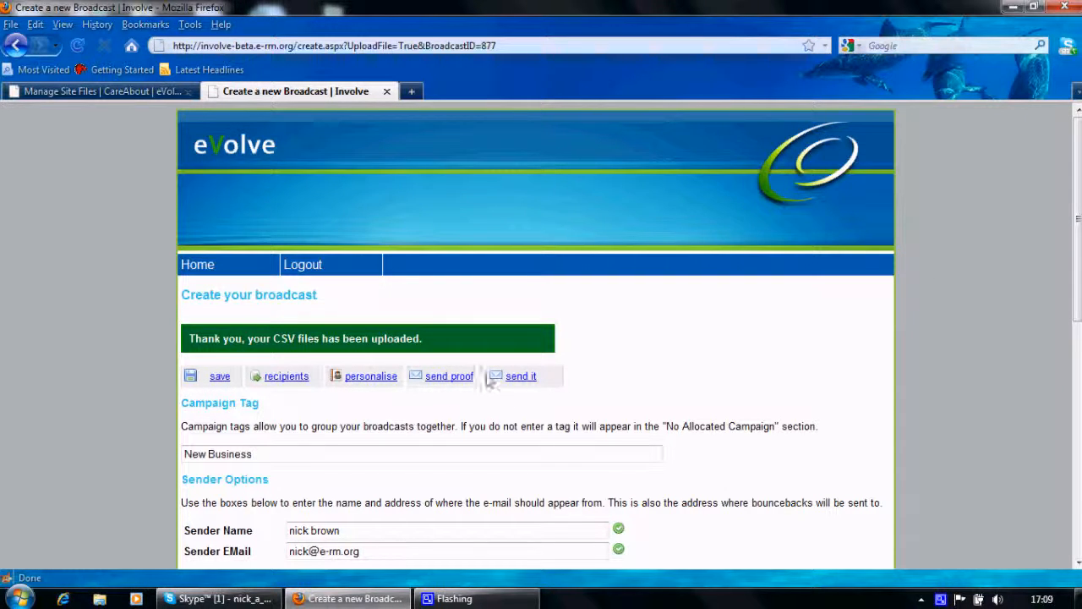
# - View the uploaded recipient list to check its entries and close it
pyautogui.scroll(-6, 816, 374)
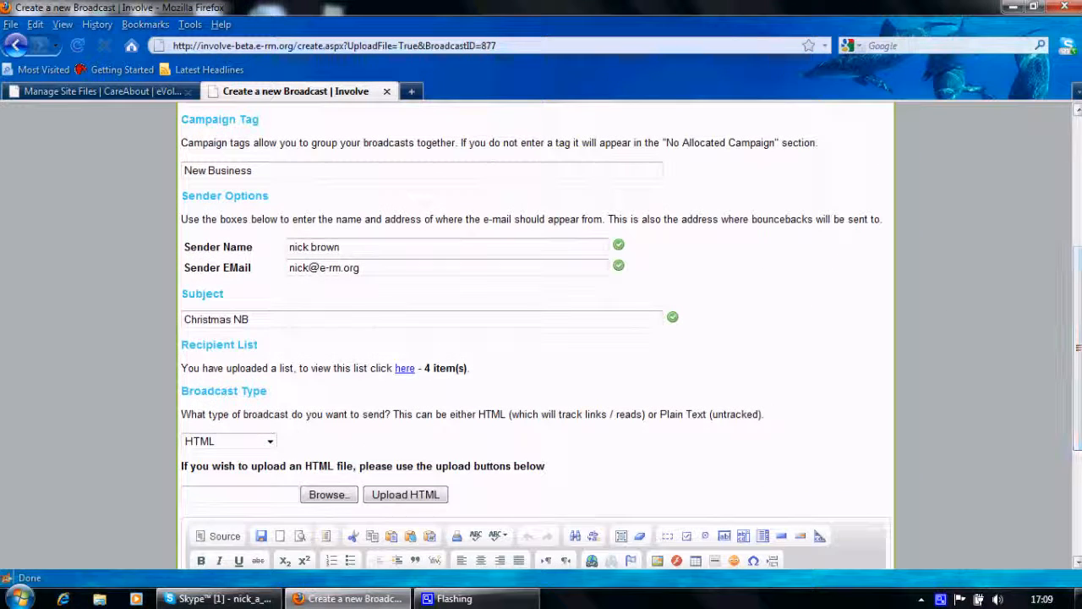
pyautogui.click(404, 369)
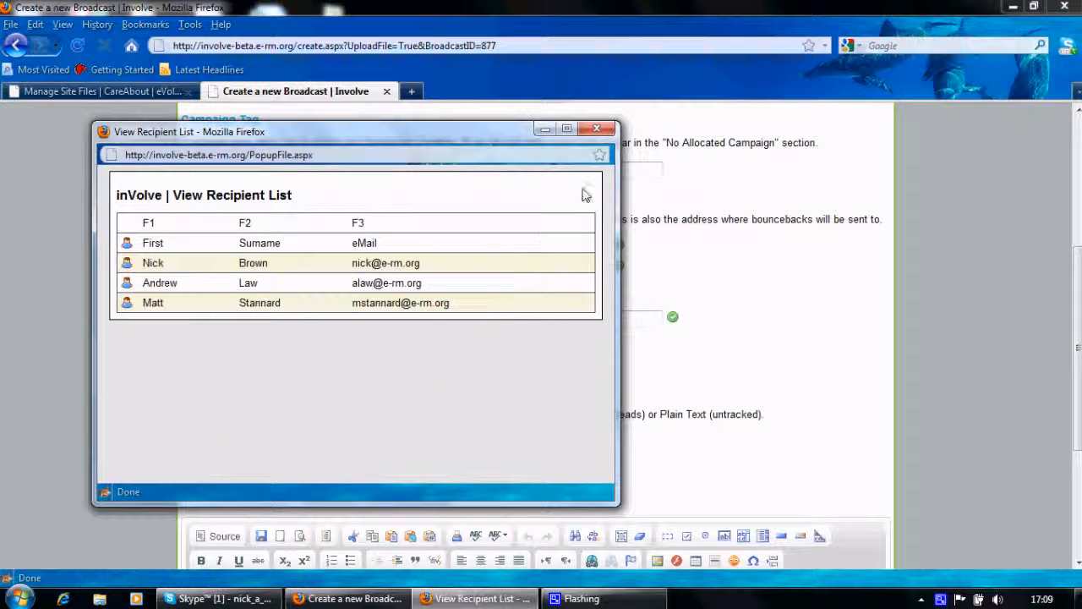
pyautogui.click(597, 131)
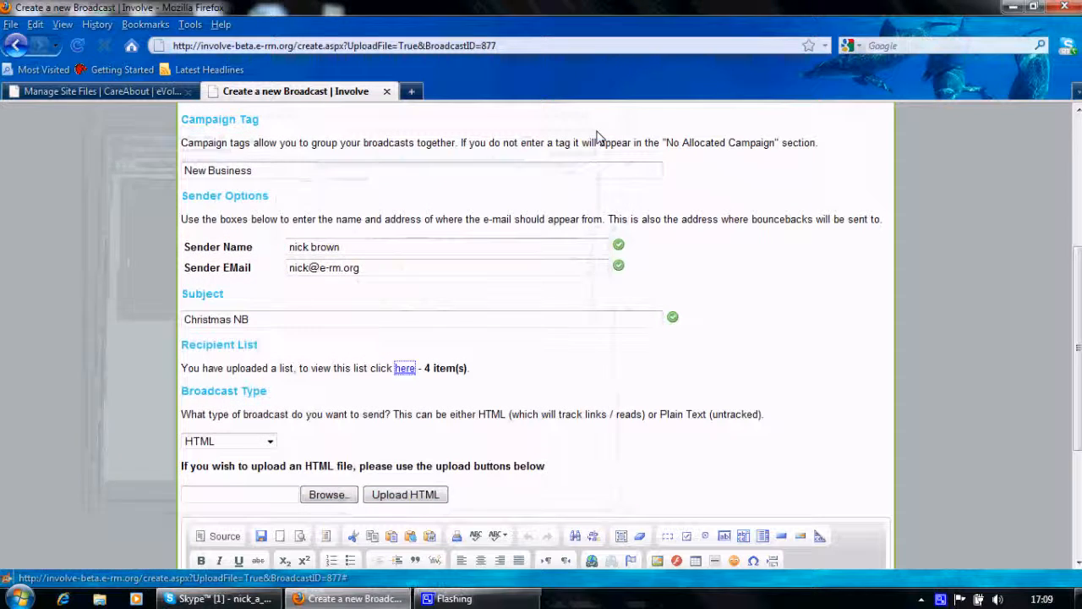
# - Open the broadcast's personalisation settings and set up a merge field for the First data field with the tag #firstname#
pyautogui.moveTo(1076, 288); pyautogui.dragTo(1077, 317)
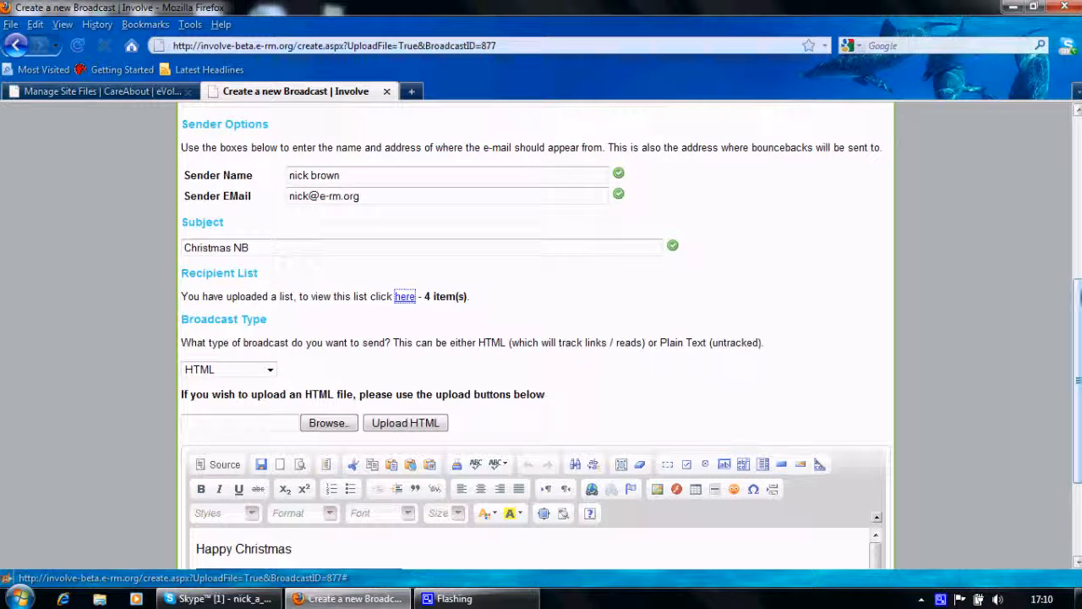
pyautogui.moveTo(1077, 380); pyautogui.dragTo(1076, 271)
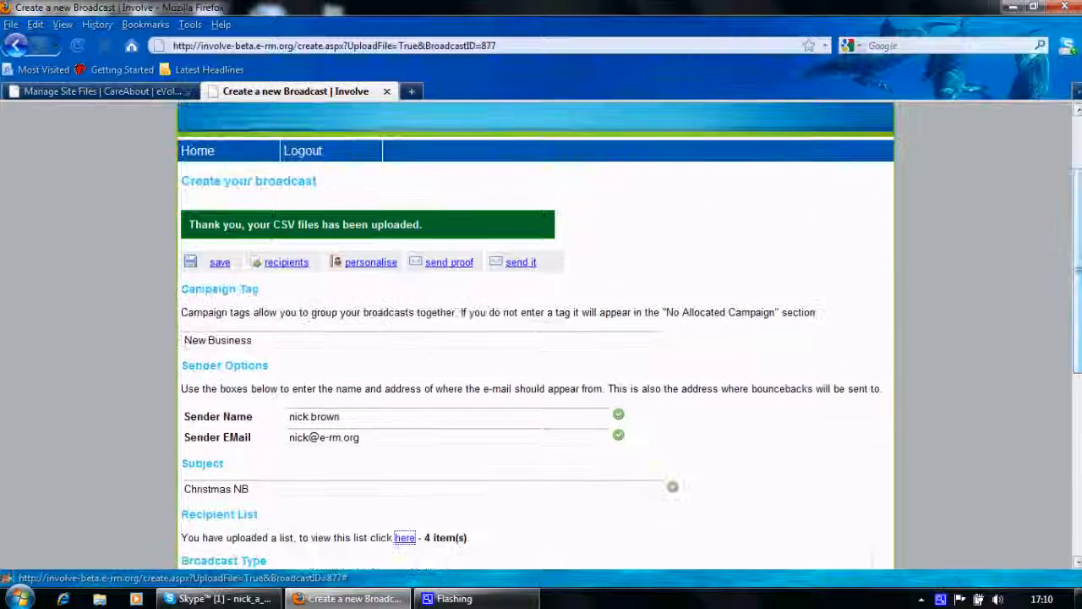
pyautogui.click(365, 265)
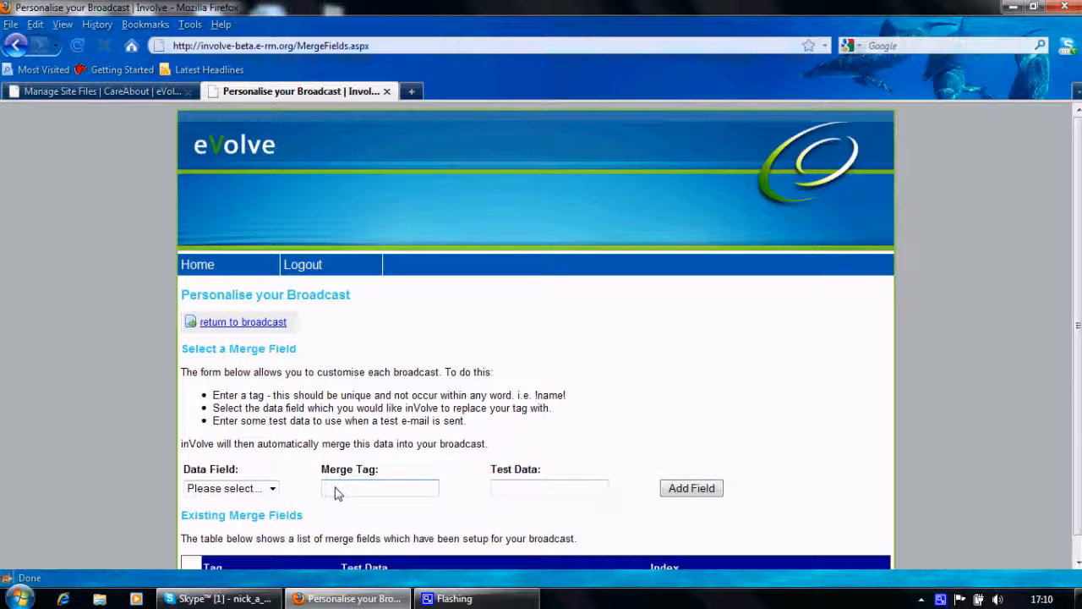
pyautogui.click(272, 491)
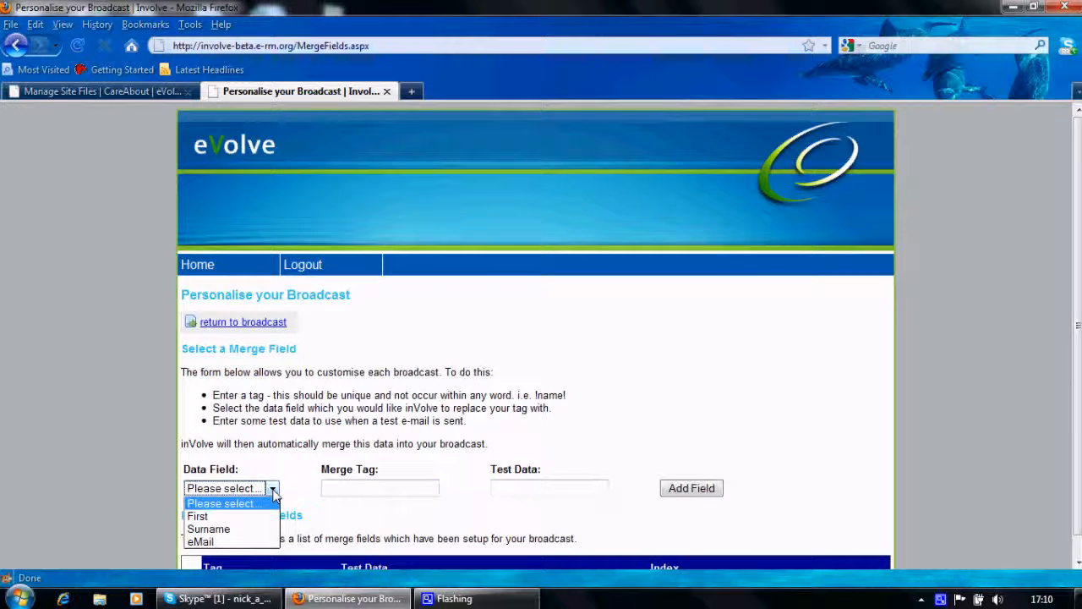
pyautogui.click(201, 517)
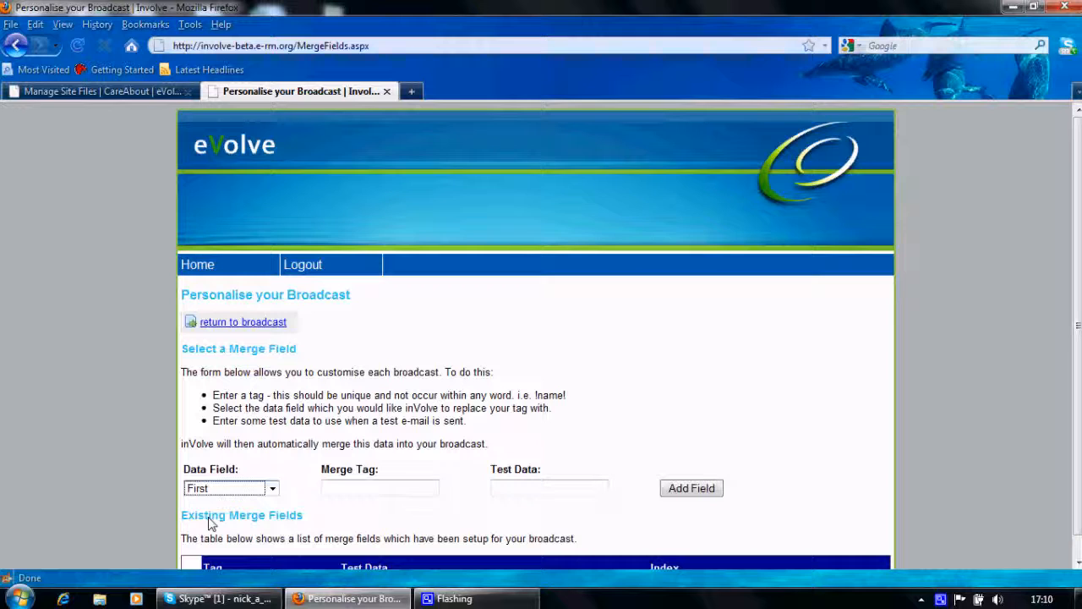
pyautogui.click(343, 494)
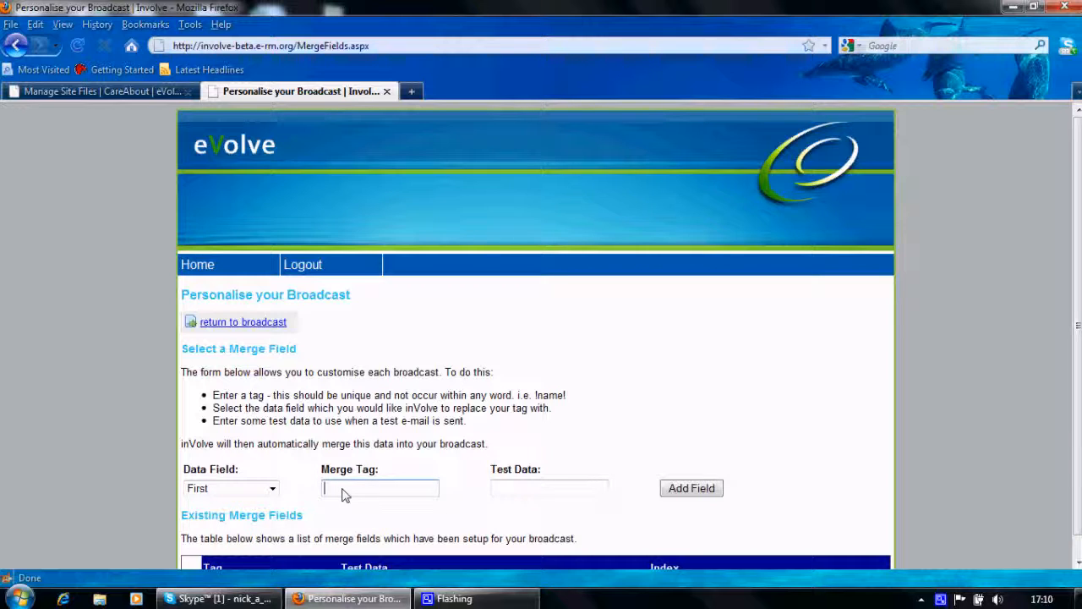
pyautogui.write('#')
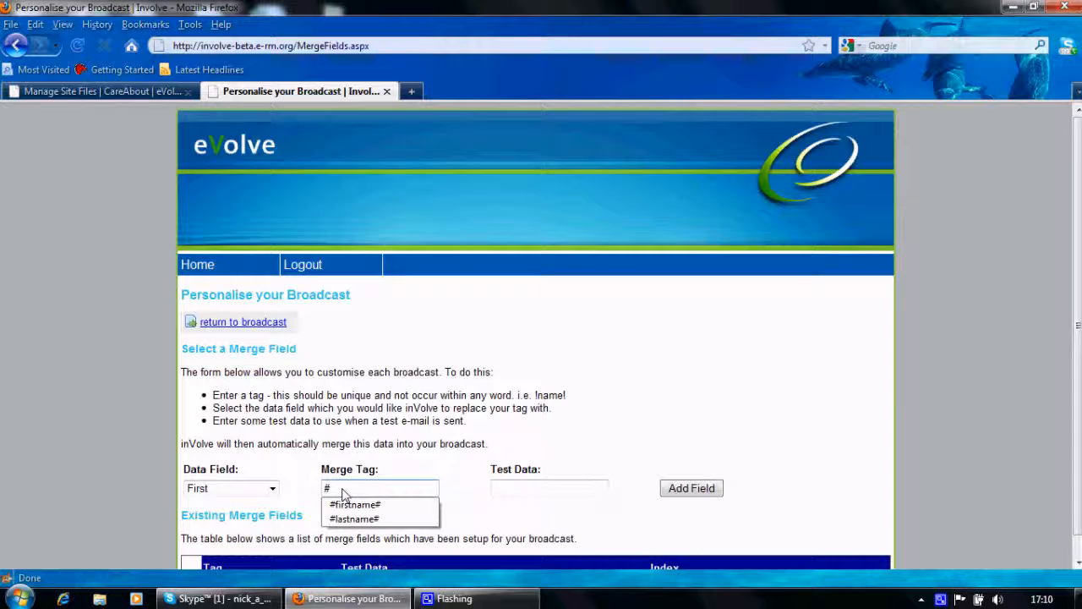
pyautogui.write('First')
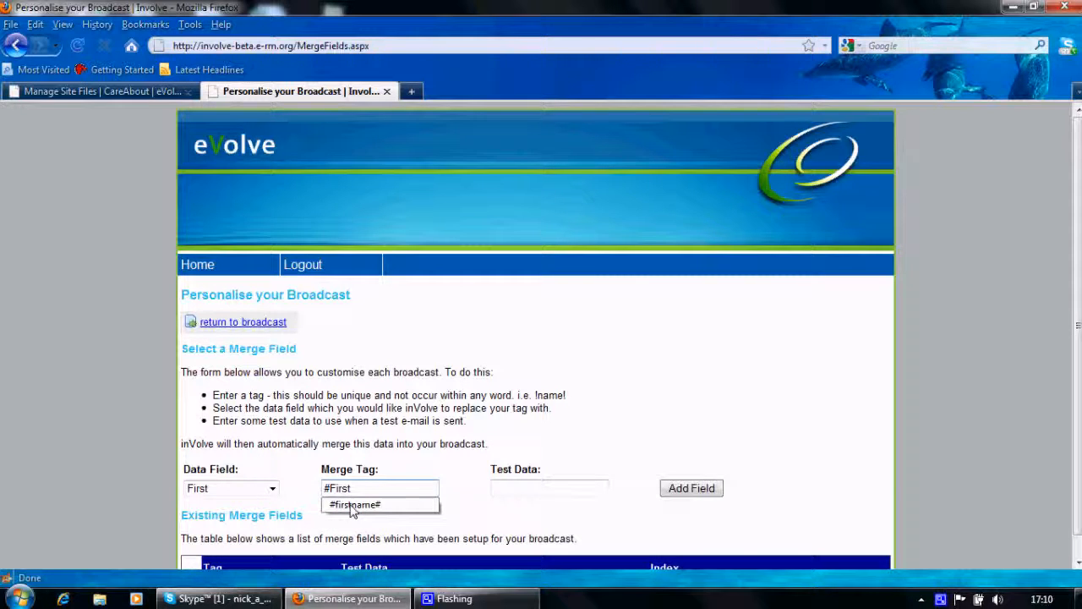
pyautogui.click(354, 506)
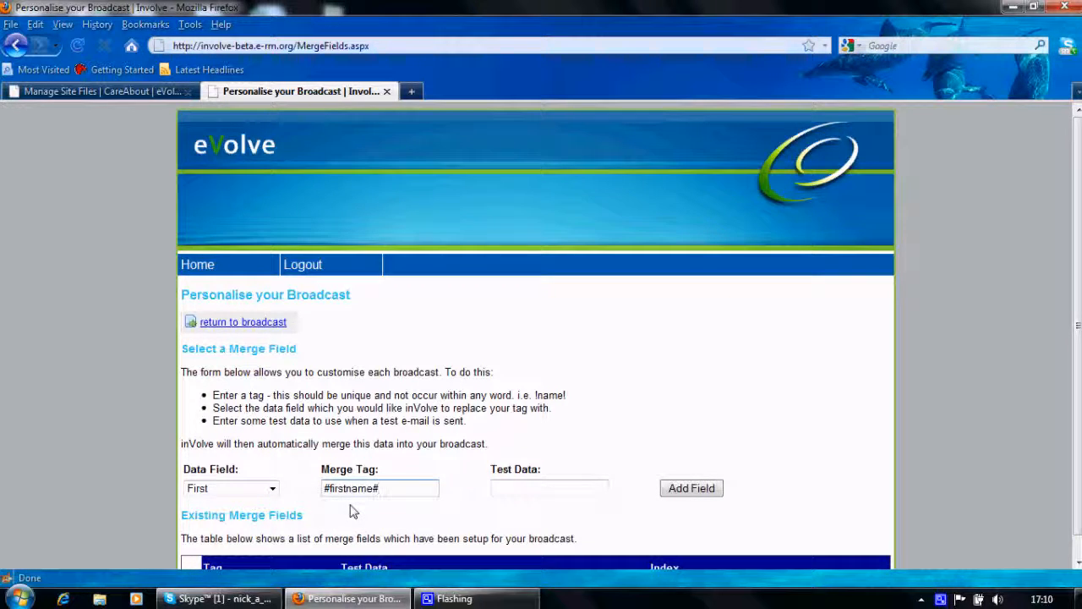
# - Enter a sample recipient name as the merge field's test data and add the field to the broadcast
pyautogui.click(525, 494)
pyautogui.write('Nick')
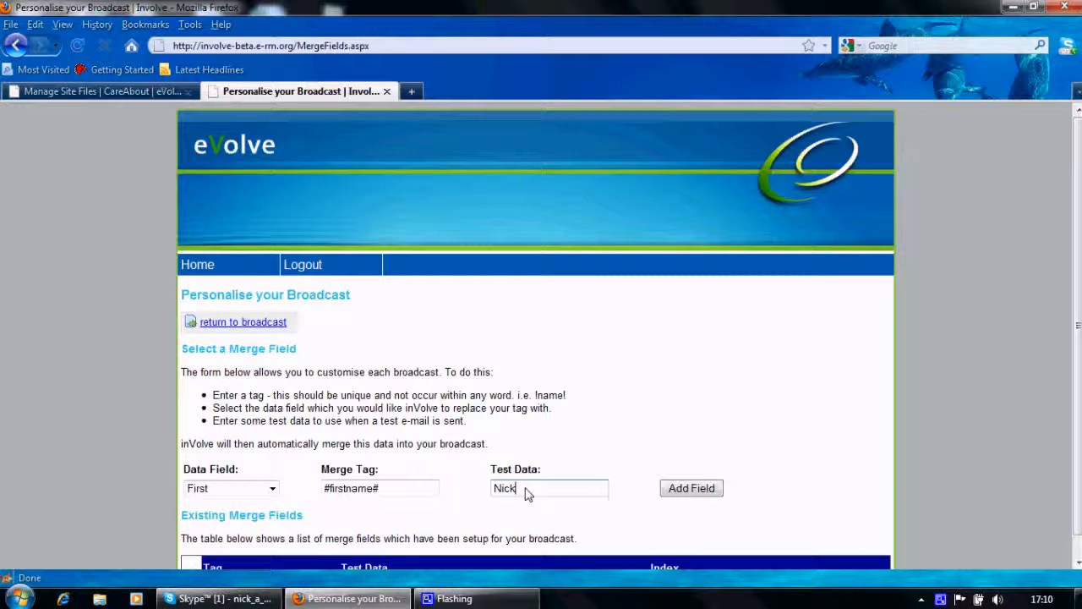
pyautogui.write(' N')
pyautogui.write('B')
pyautogui.scroll(-1, 1074, 386)
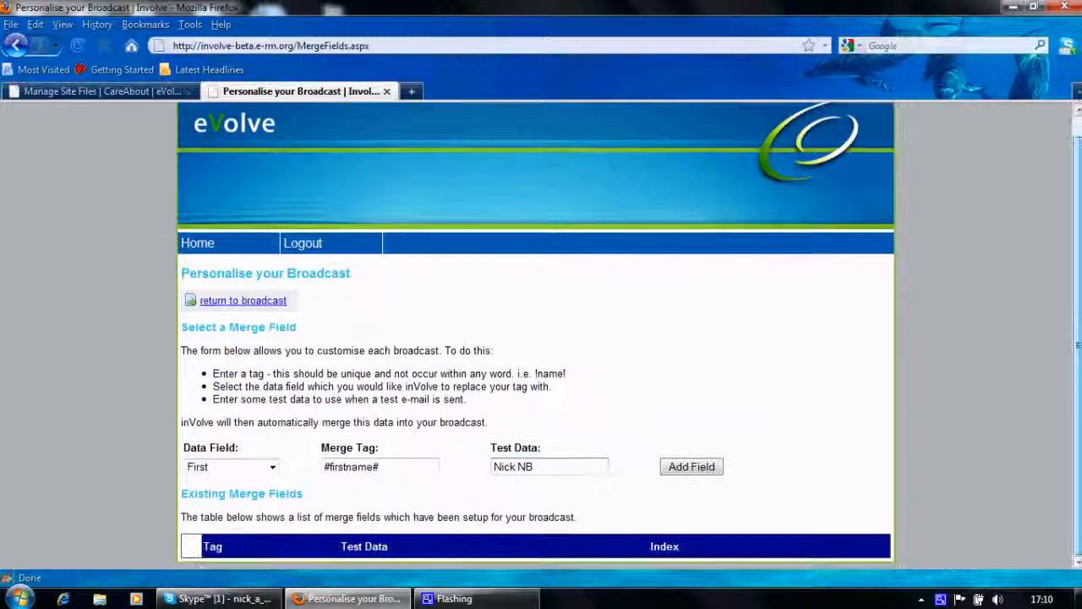
pyautogui.click(693, 469)
# - Copy the #firstname# tag, return to the broadcast and insert the line "Dear #firstname#" above "Happy Christmas"
pyautogui.click(327, 489)
pyautogui.tripleClick(328, 491)
pyautogui.hotkey('ctrl', 'c')
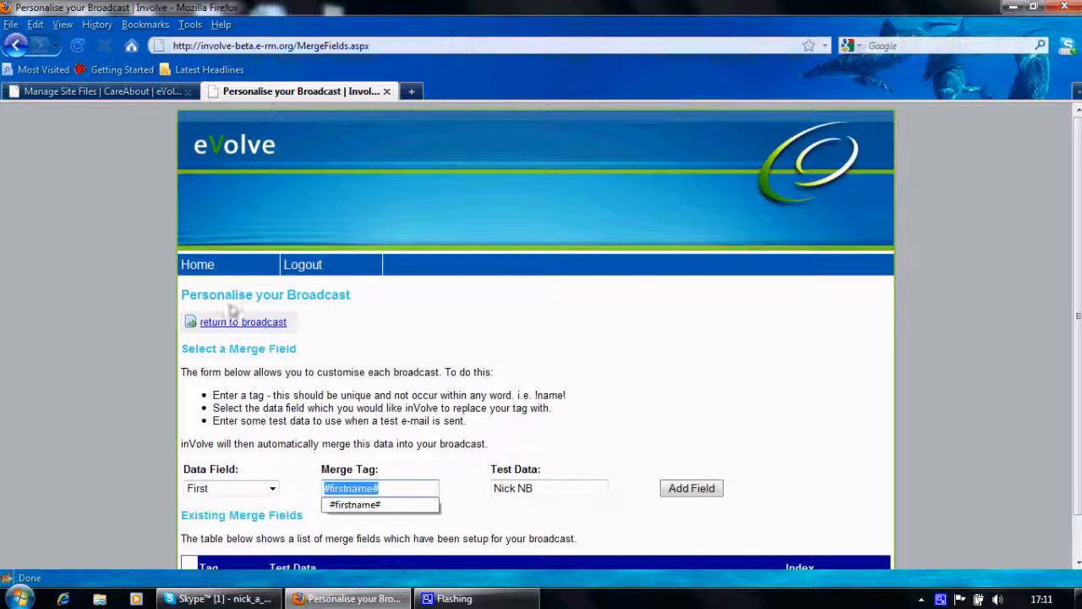
pyautogui.click(234, 328)
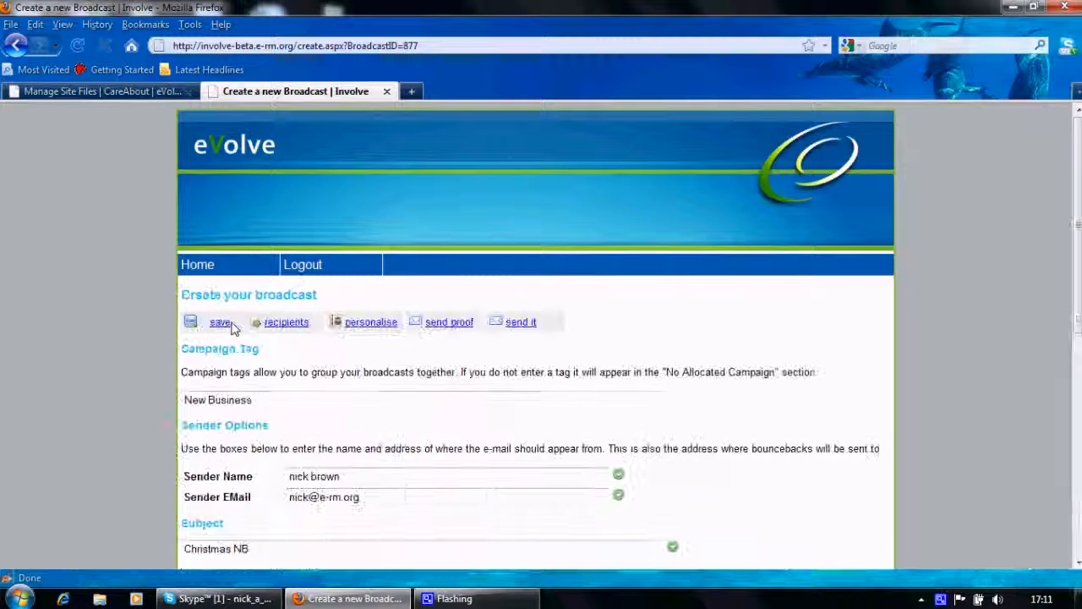
pyautogui.moveTo(1080, 204); pyautogui.dragTo(1080, 381)
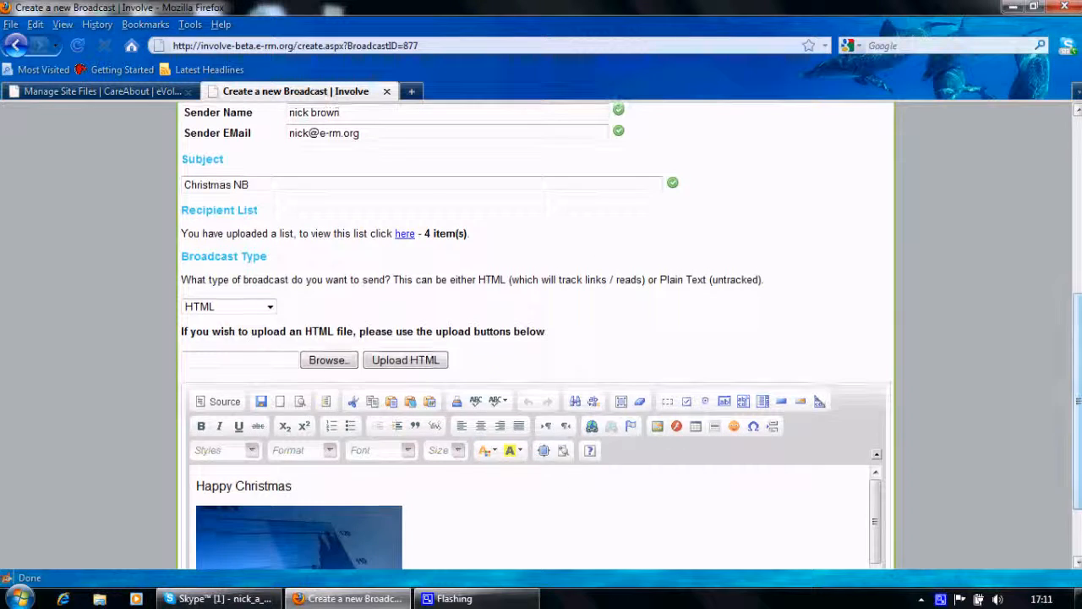
pyautogui.click(195, 487)
pyautogui.press('Return')
pyautogui.write('Dear')
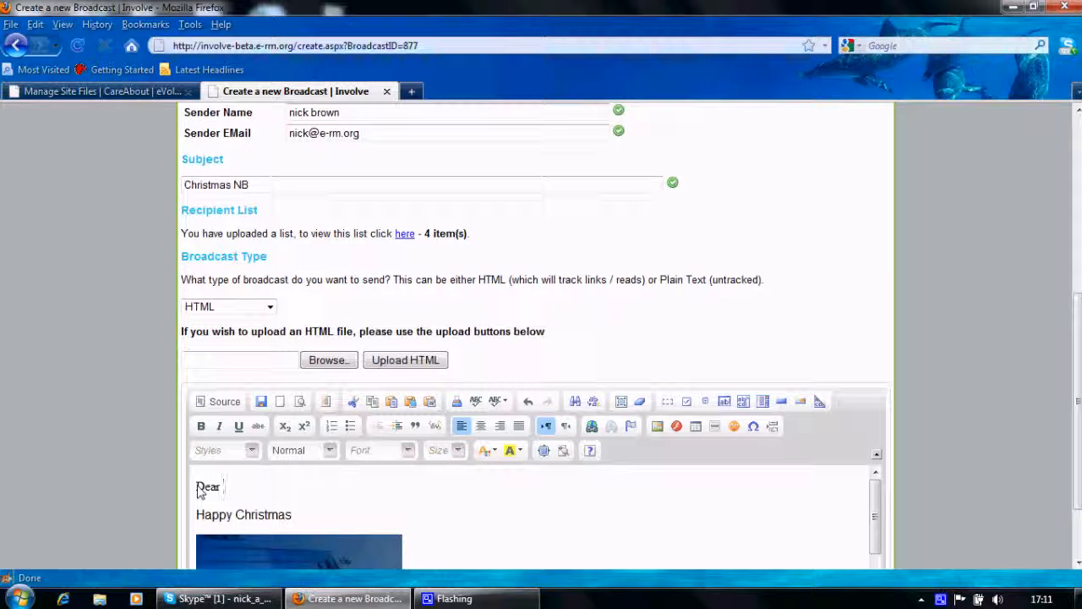
pyautogui.hotkey('ctrl', 'v')
# - Set the font of the "Dear #firstname#" greeting line to Arial
pyautogui.moveTo(277, 487); pyautogui.dragTo(195, 488)
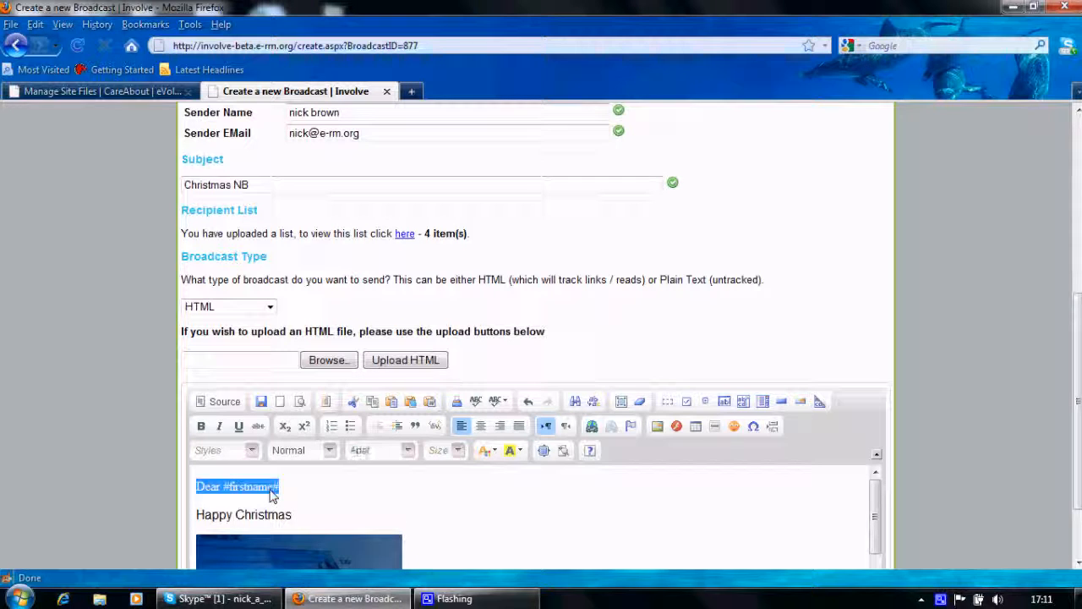
pyautogui.click(408, 451)
pyautogui.click(382, 359)
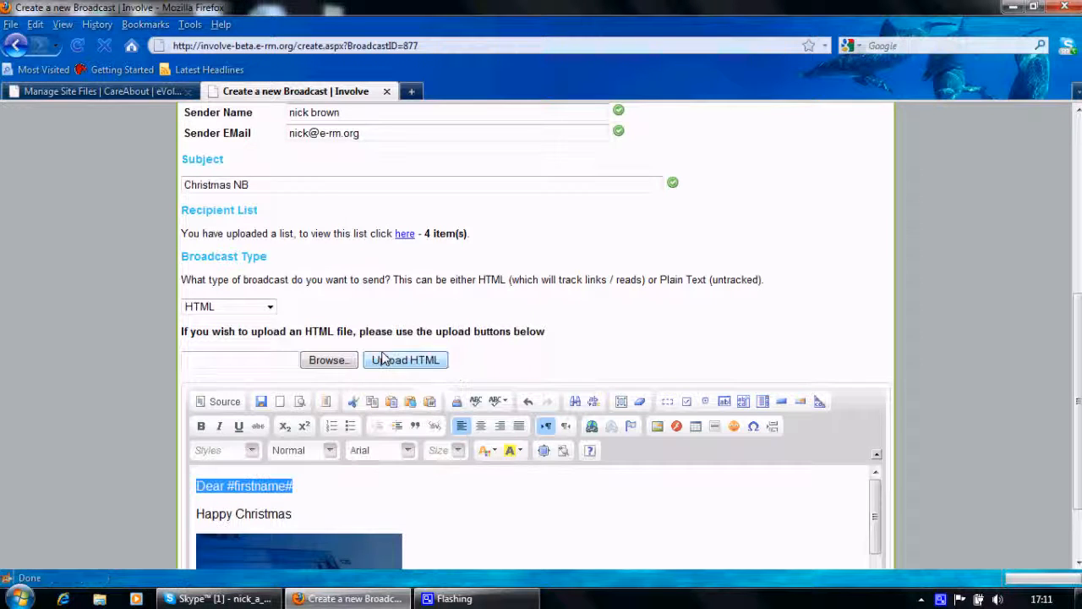
pyautogui.click(473, 508)
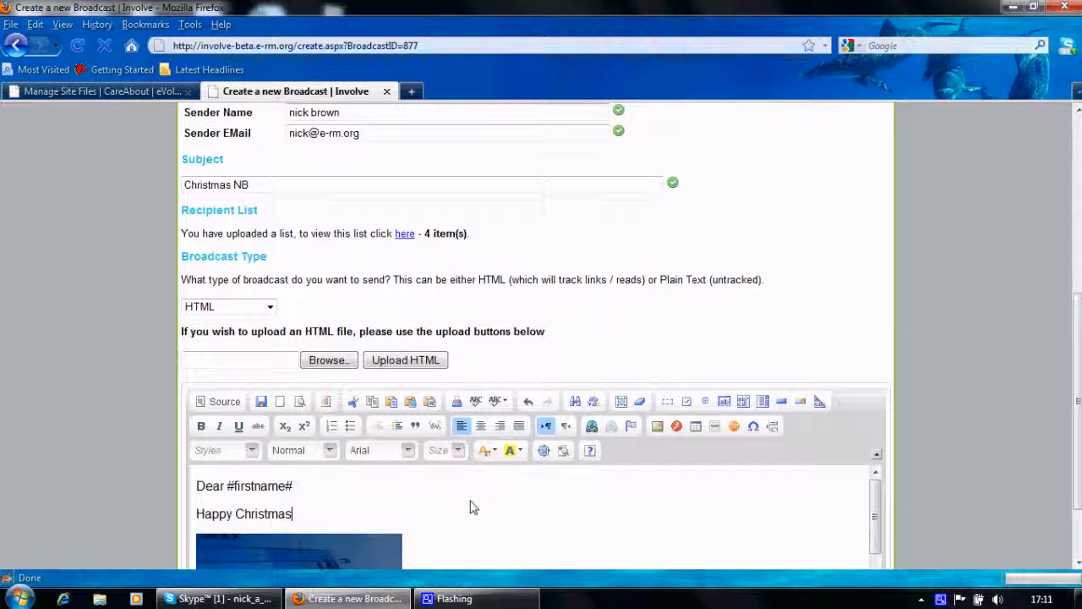
# - Check the rest of the message content and save the broadcast
pyautogui.scroll(-5, 473, 507)
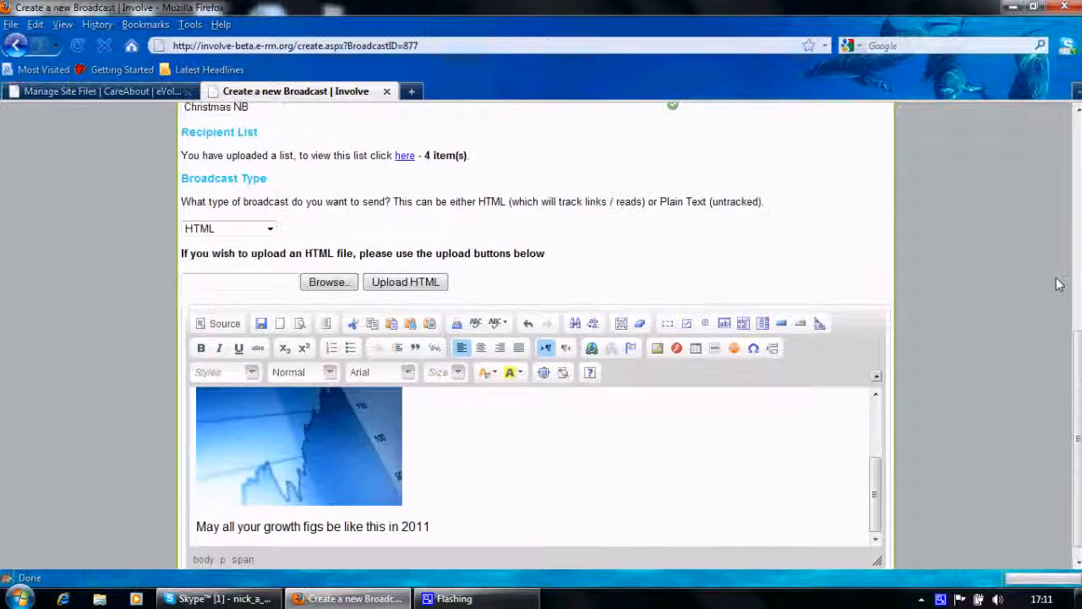
pyautogui.click(1077, 160)
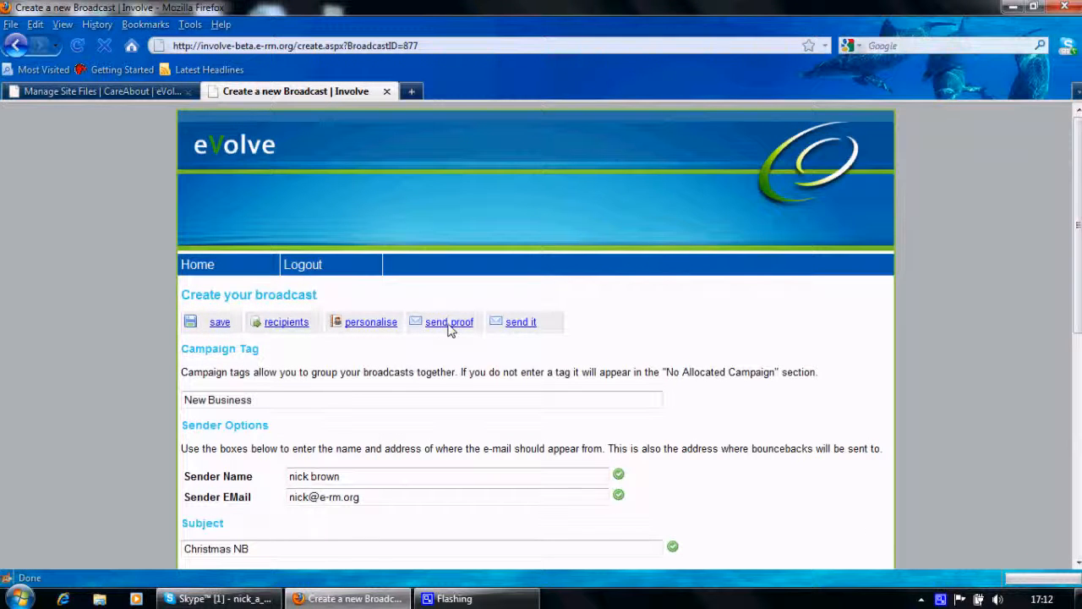
pyautogui.click(218, 325)
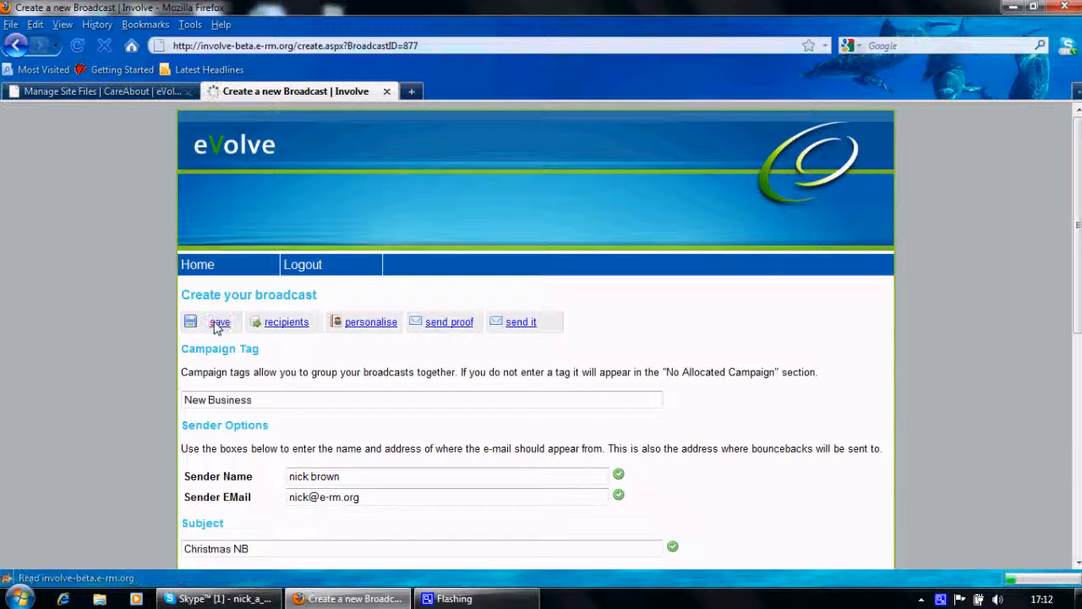
# - Send a proof of the broadcast to the sender's own e-mail address, leaving the colleagues' addresses empty
pyautogui.click(447, 380)
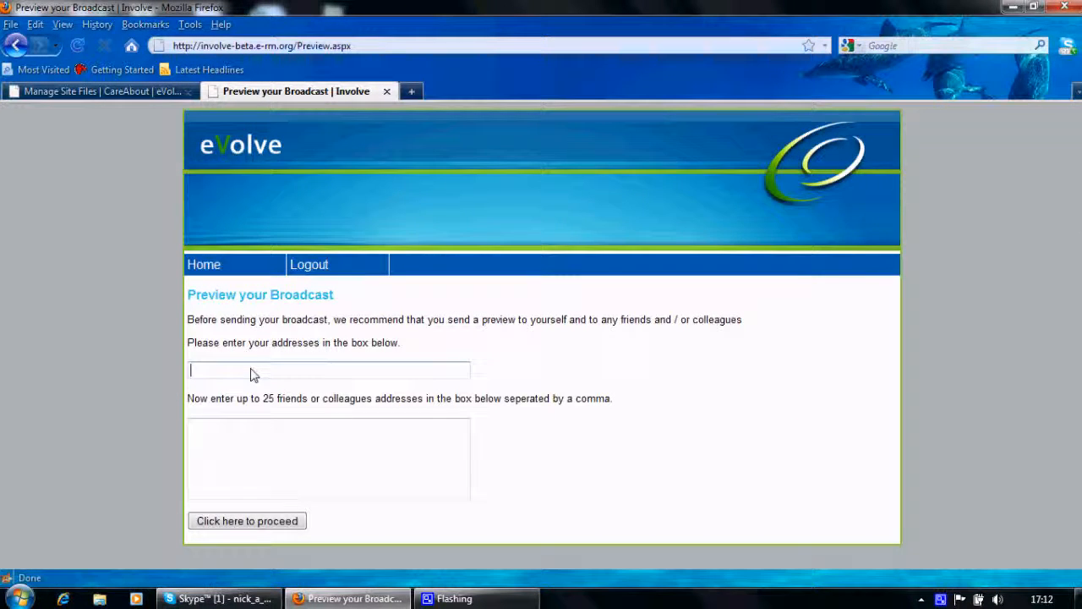
pyautogui.write('n')
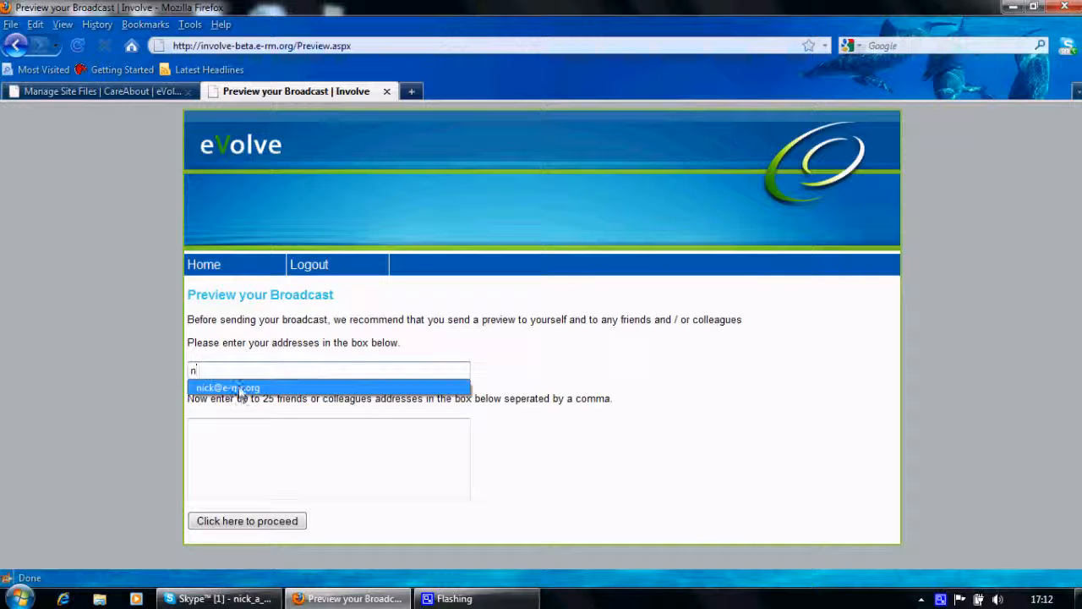
pyautogui.click(241, 388)
pyautogui.click(240, 454)
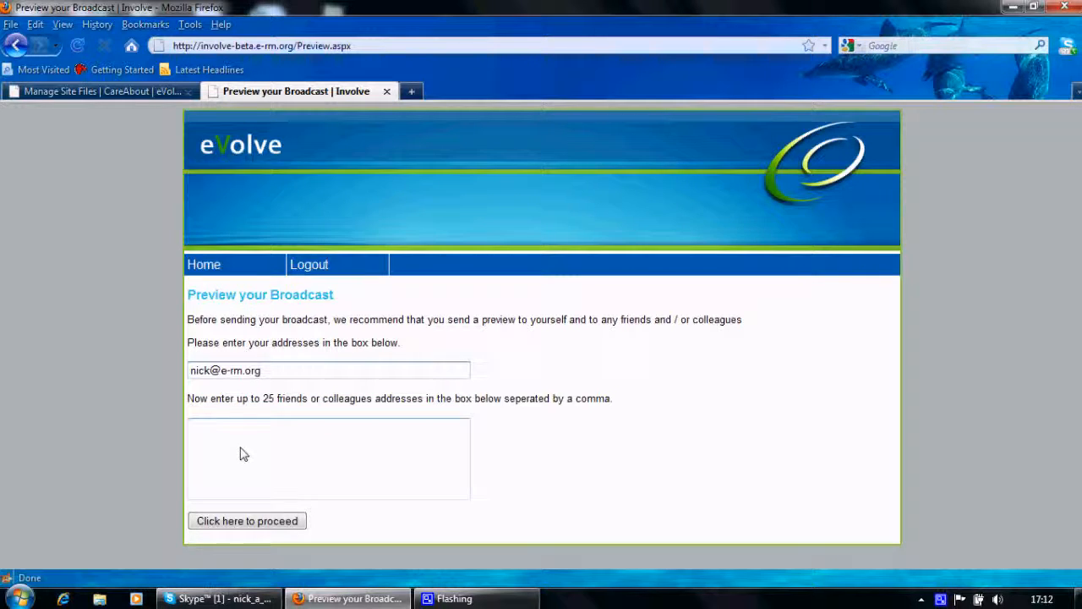
pyautogui.click(224, 522)
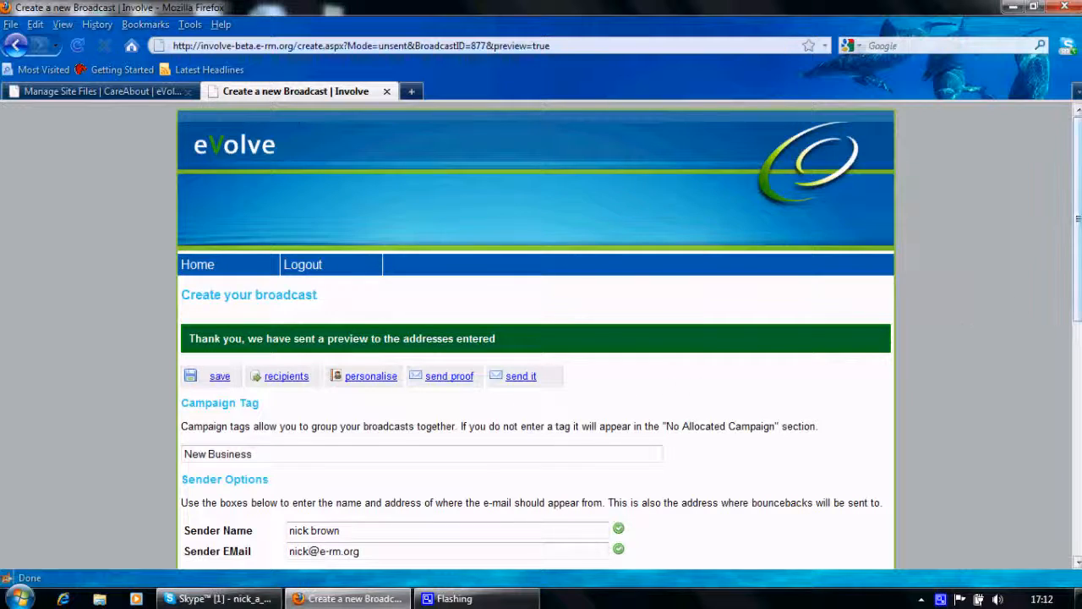
# - Send the Christmas NB broadcast to the uploaded recipient list and accept the confirmation
pyautogui.moveTo(1078, 203); pyautogui.dragTo(1078, 350)
pyautogui.scroll(7, 522, 383)
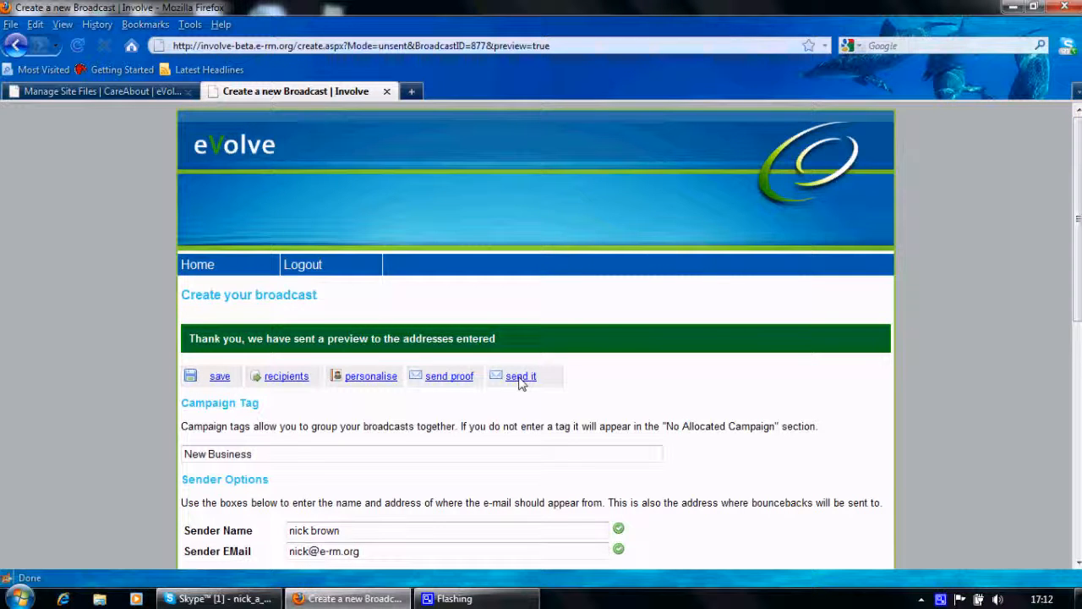
pyautogui.click(521, 376)
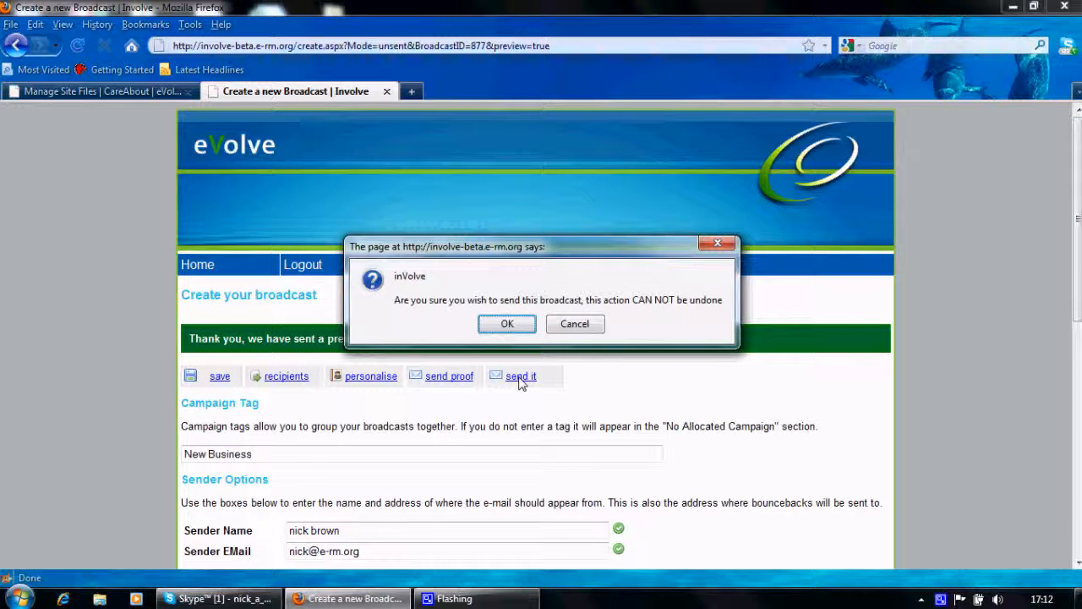
pyautogui.click(507, 326)
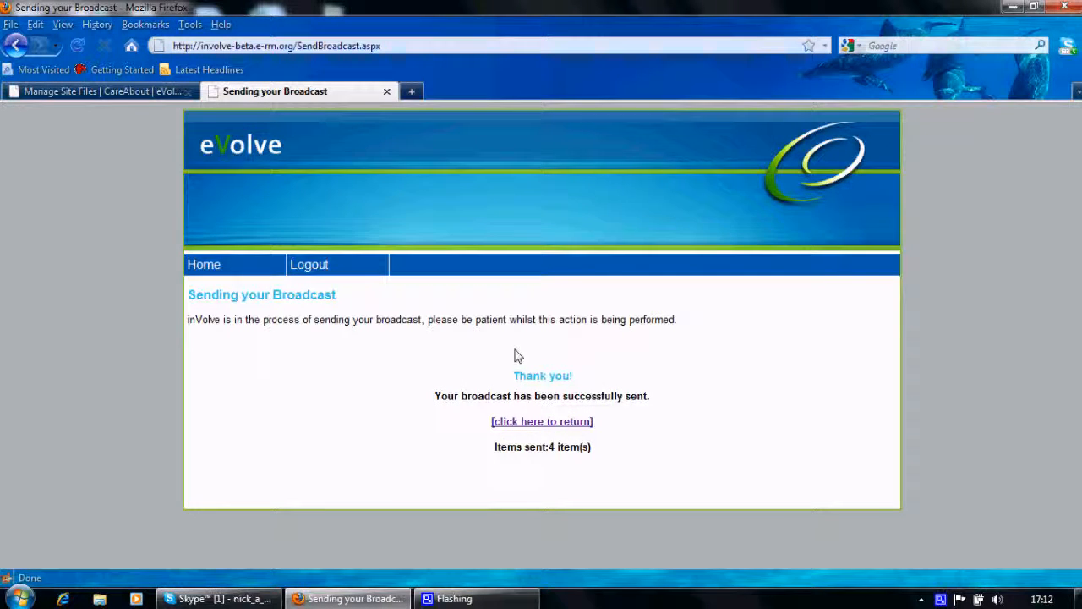
# - Return to the home page, expand the New business group of sent items and view the Christmas NB report
pyautogui.click(535, 427)
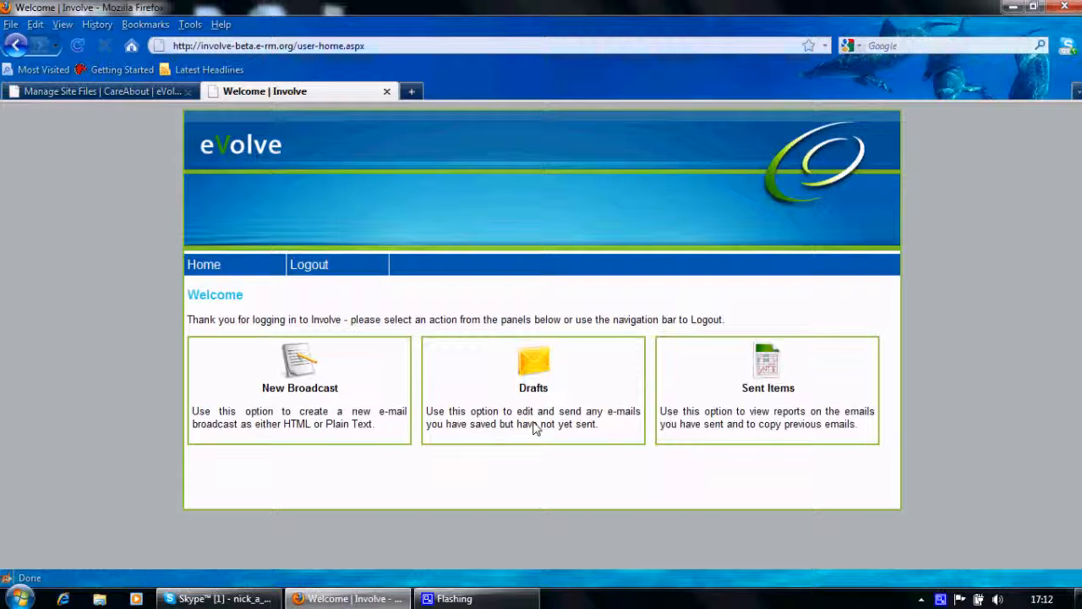
pyautogui.click(758, 378)
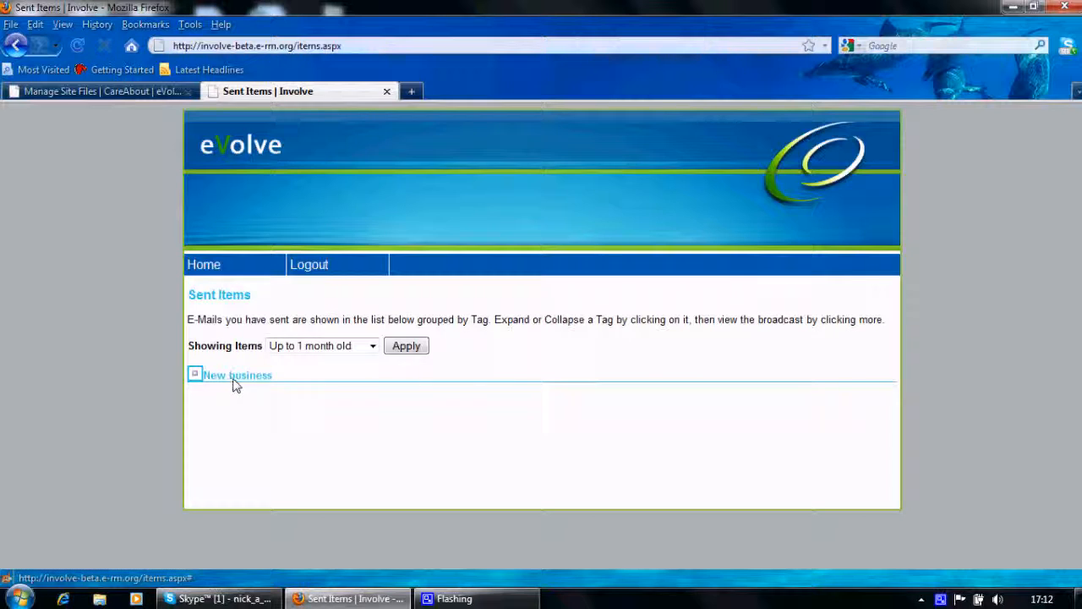
pyautogui.click(234, 377)
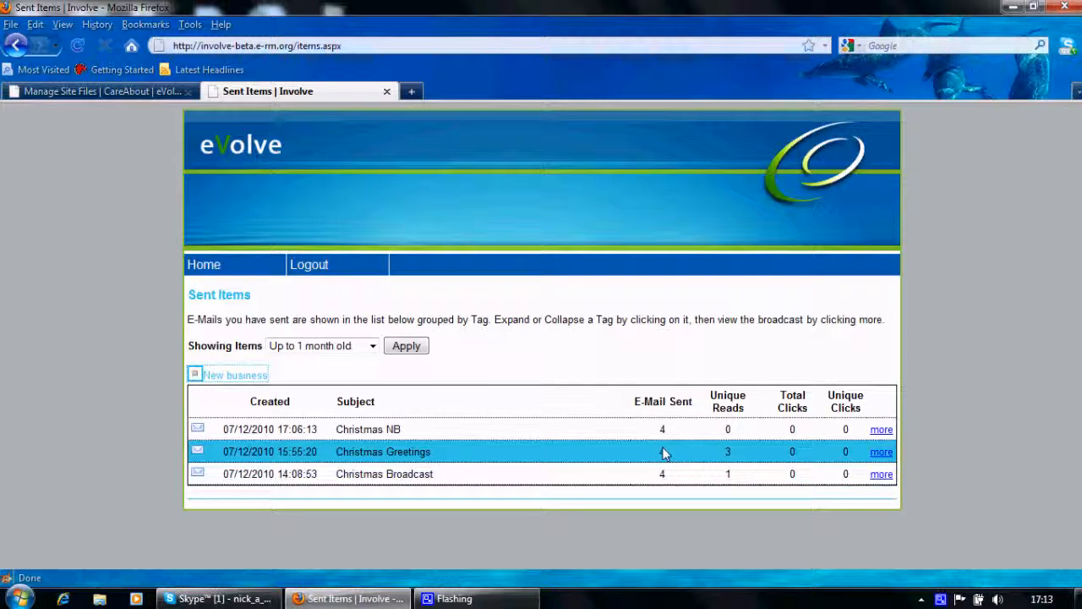
pyautogui.click(882, 431)
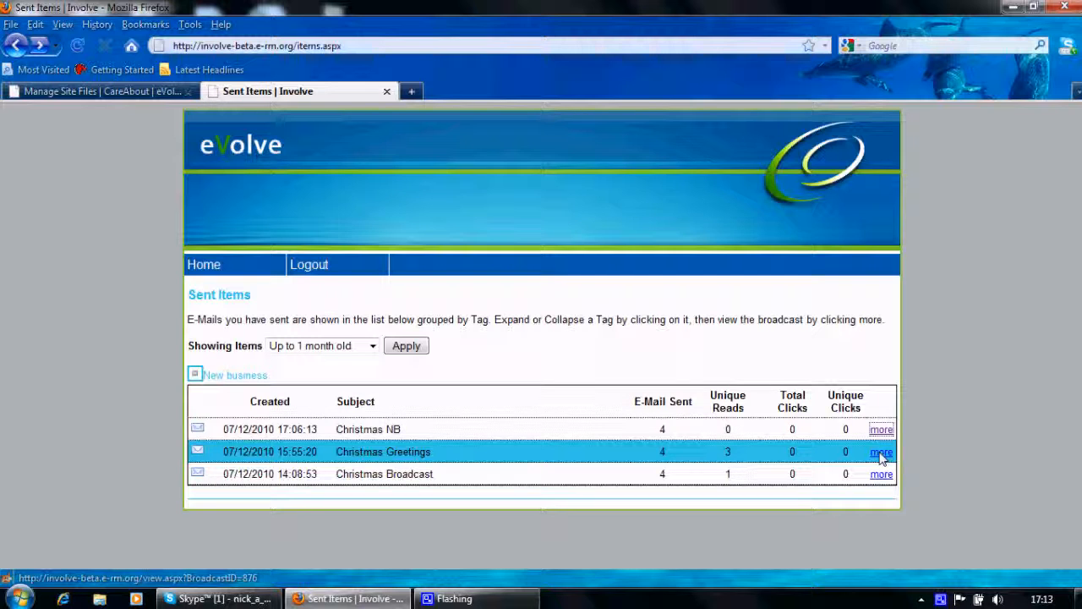
# - Open the report of the sent Christmas Greetings broadcast and examine its overview, hyperlinks and content
pyautogui.click(886, 454)
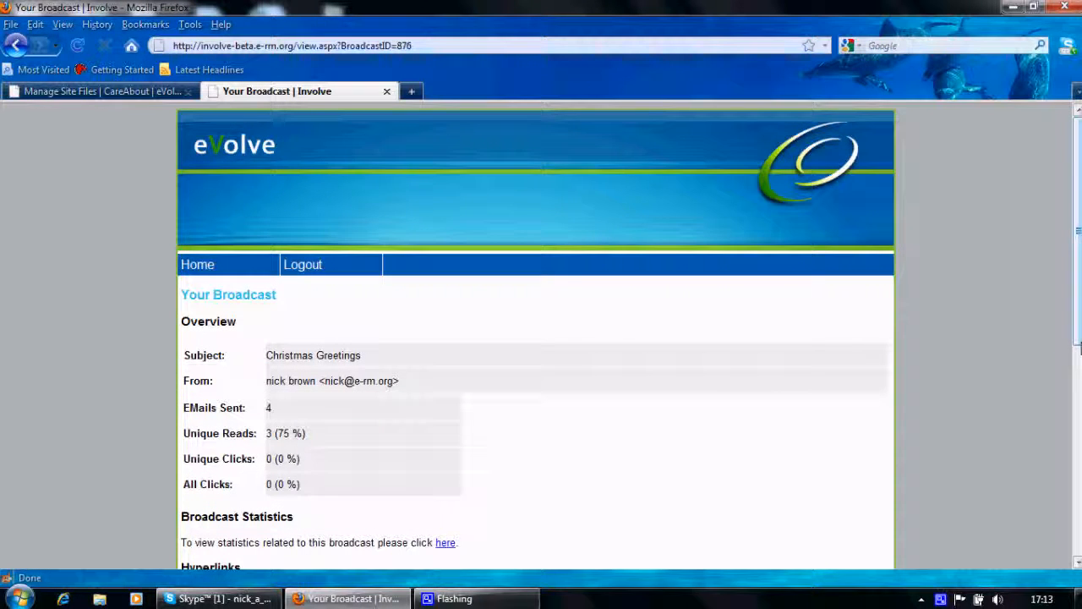
pyautogui.scroll(-6, 1078, 264)
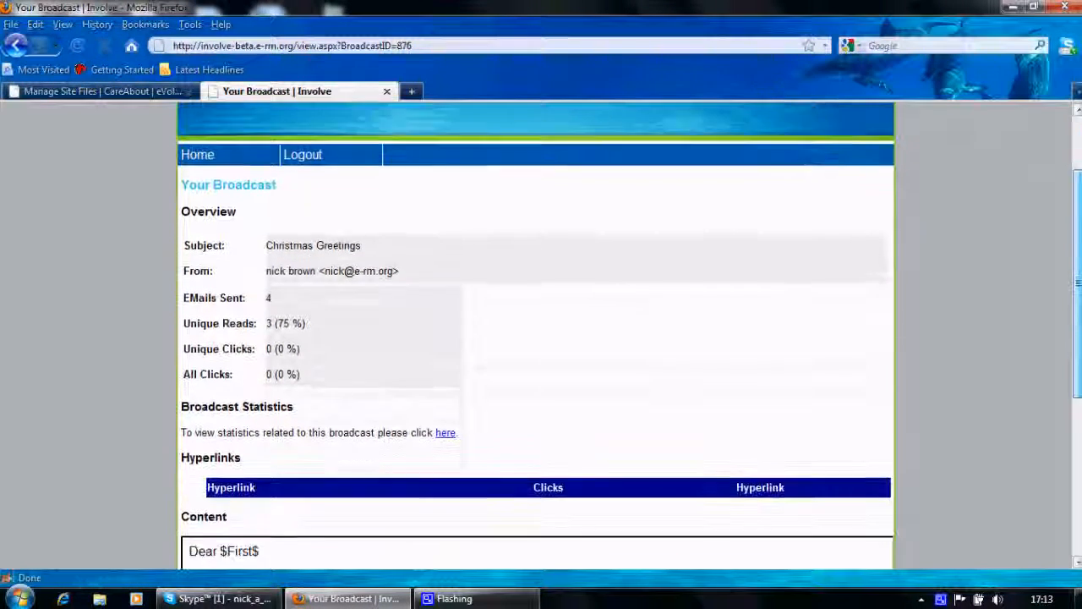
pyautogui.scroll(6, 1079, 263)
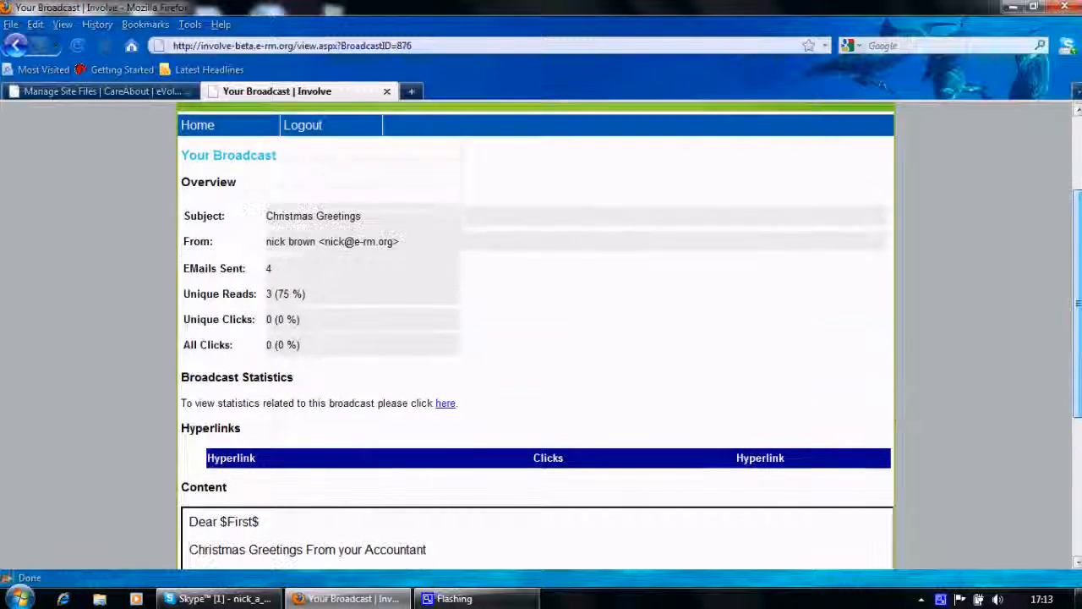
# - Switch to Microsoft Outlook 2010, open the received Christmas NB e-mail from the inbox and download the pictures in its body
pyautogui.scroll(1, 1072, 158)
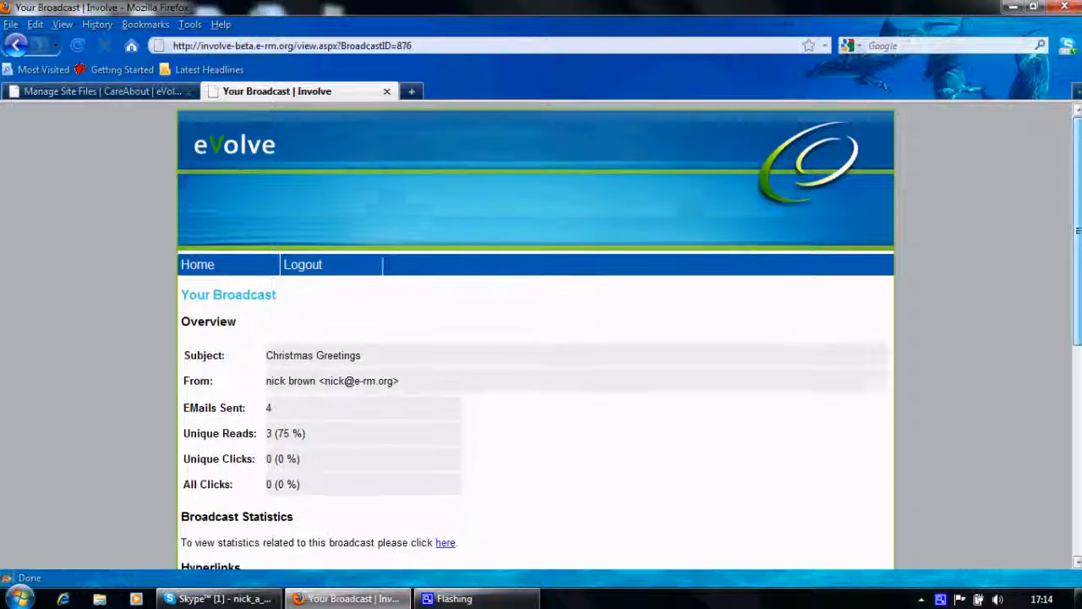
pyautogui.moveTo(1079, 158); pyautogui.dragTo(1079, 329)
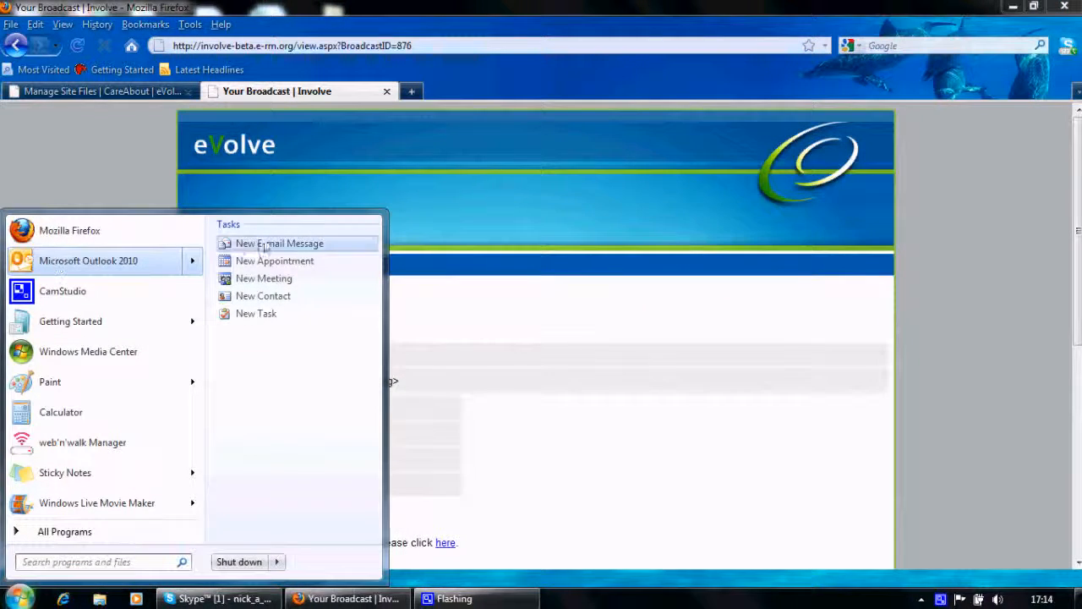
pyautogui.click(133, 261)
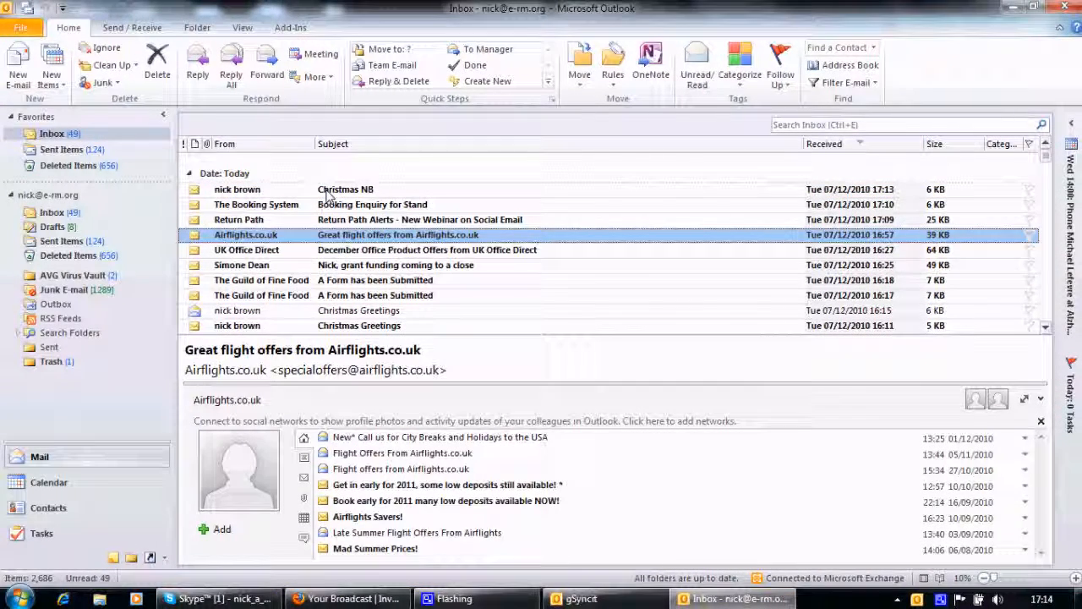
pyautogui.doubleClick(328, 194)
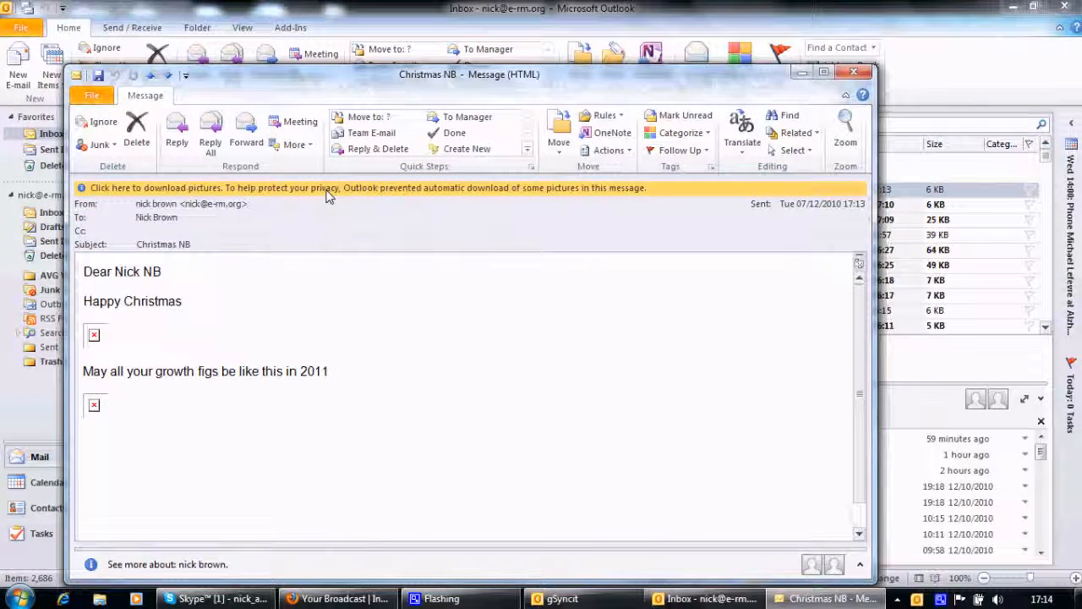
pyautogui.rightClick(93, 336)
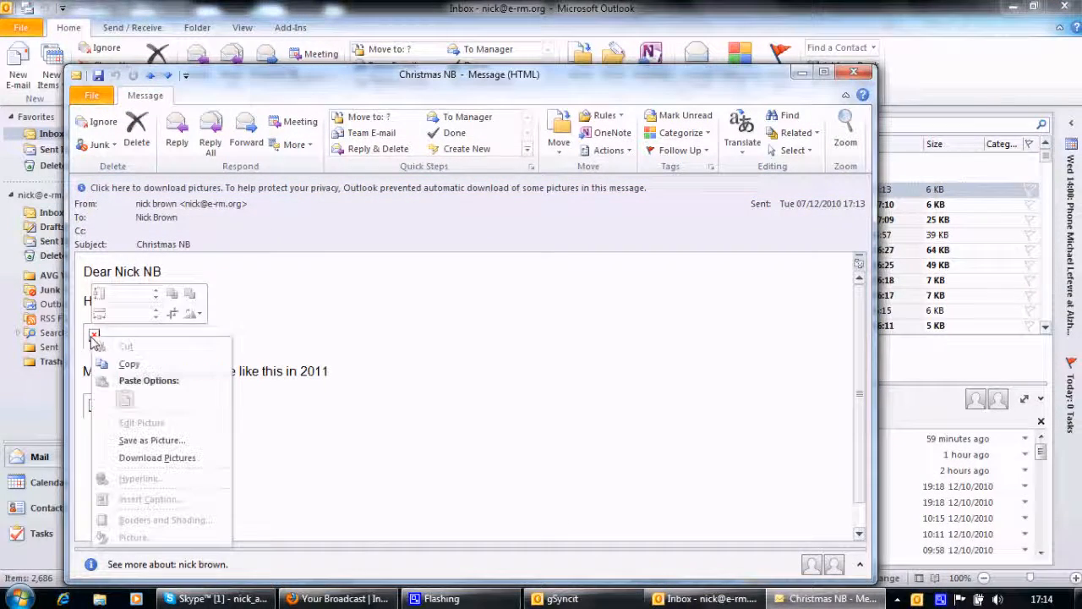
pyautogui.click(163, 461)
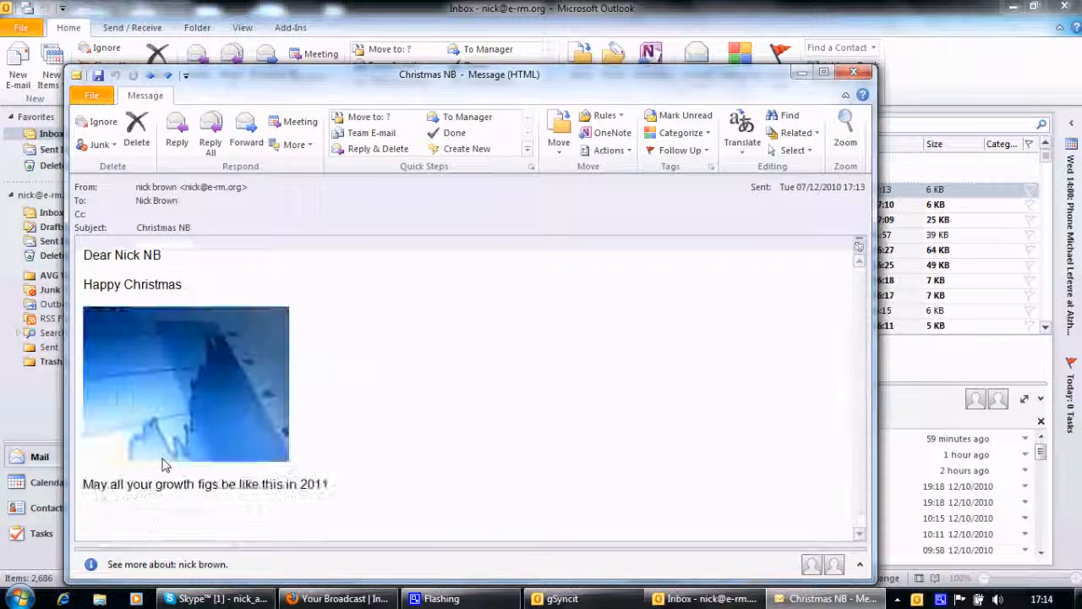